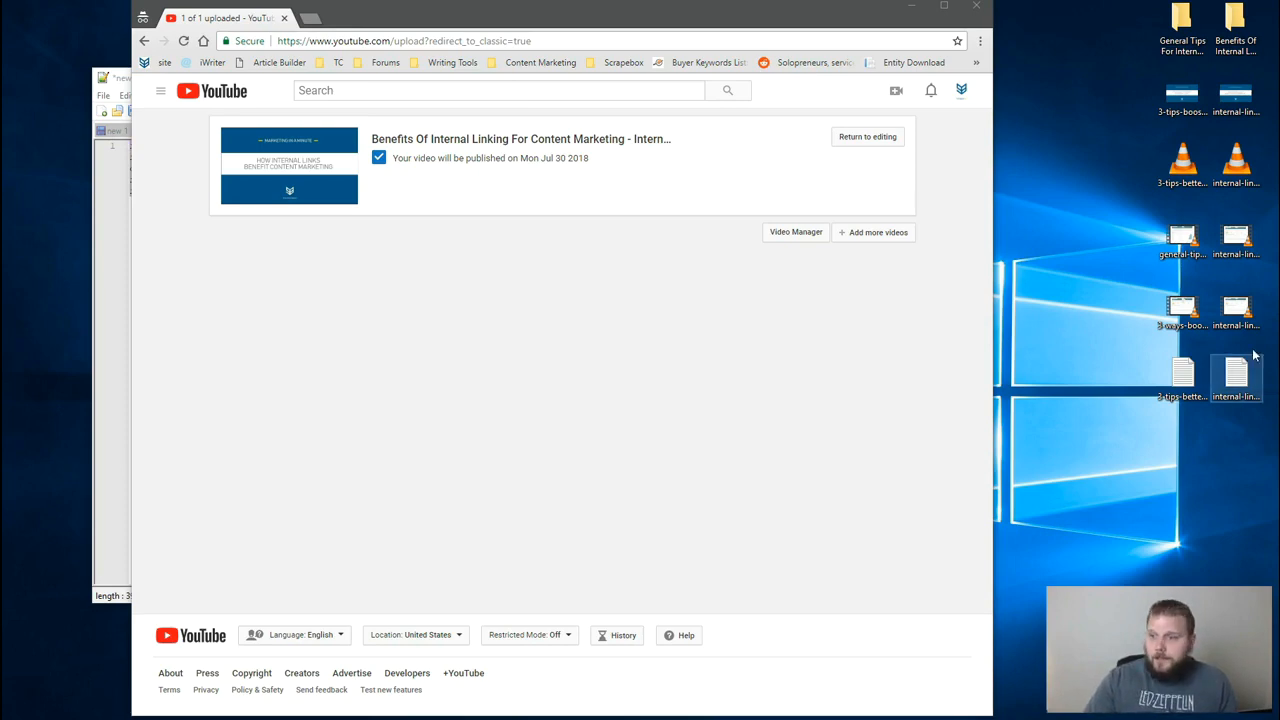
Review the script in the 3-tips-better-internal-links-audio text file and locate the matching video file on the desktop.
double_click(1183, 373)
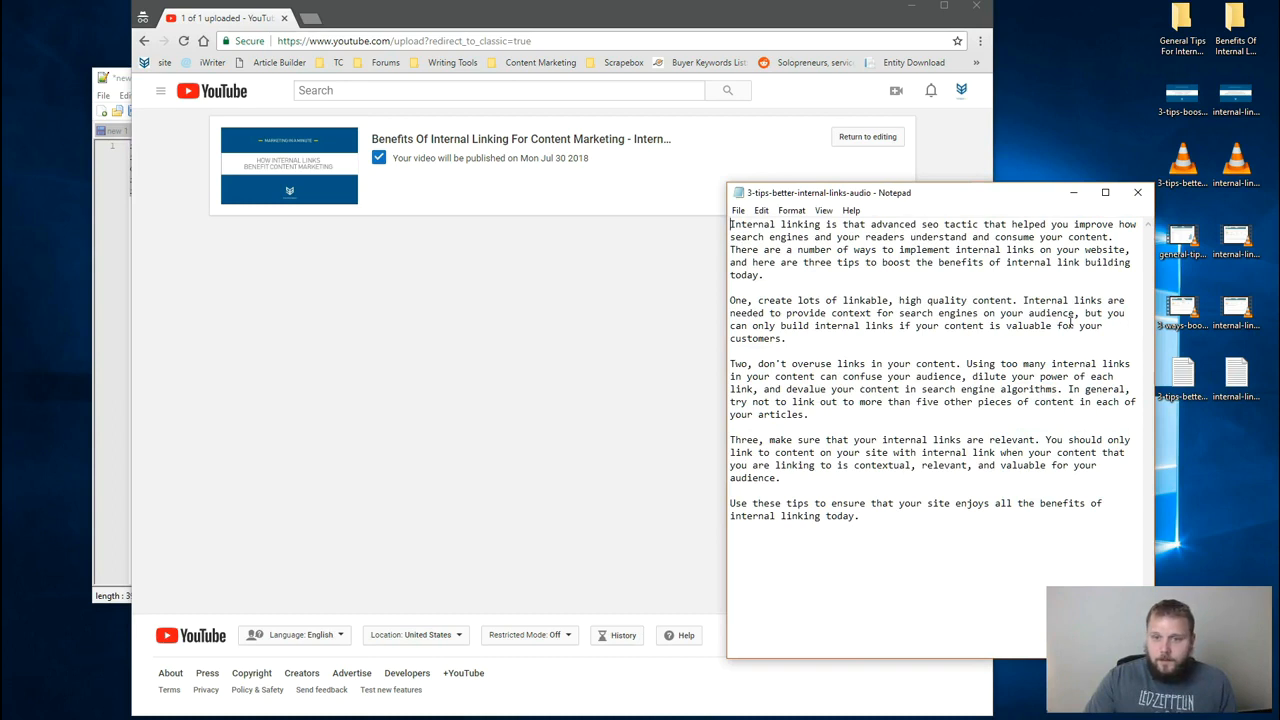
left_click(1138, 194)
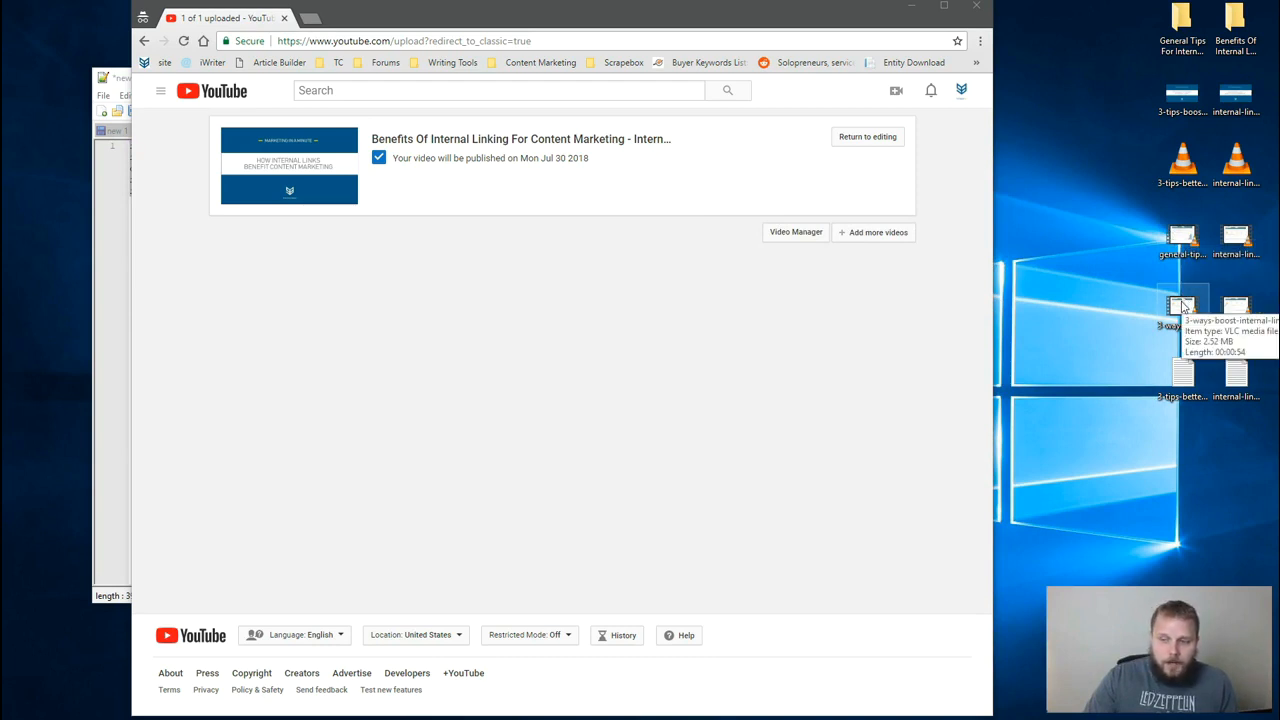
left_click(1183, 306)
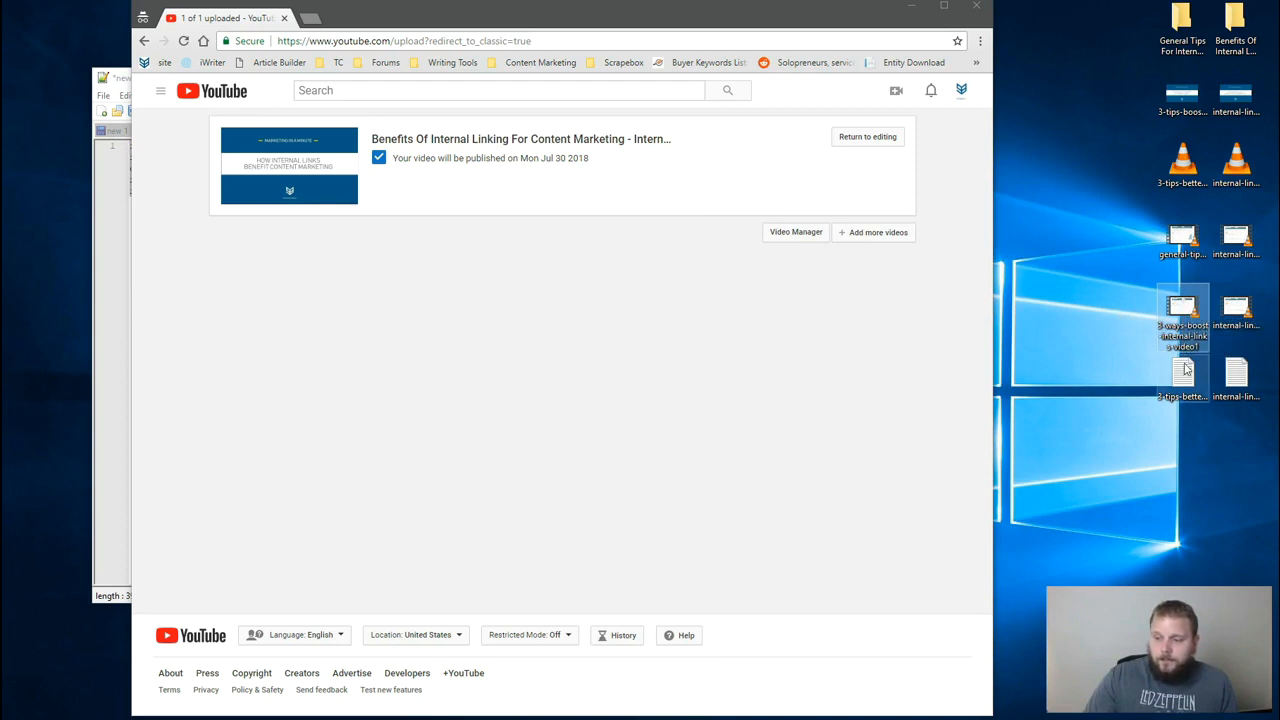
left_click(617, 267)
Start a new YouTube upload with the 3-ways-boost-internal-links-video1 file from the desktop.
left_click(895, 90)
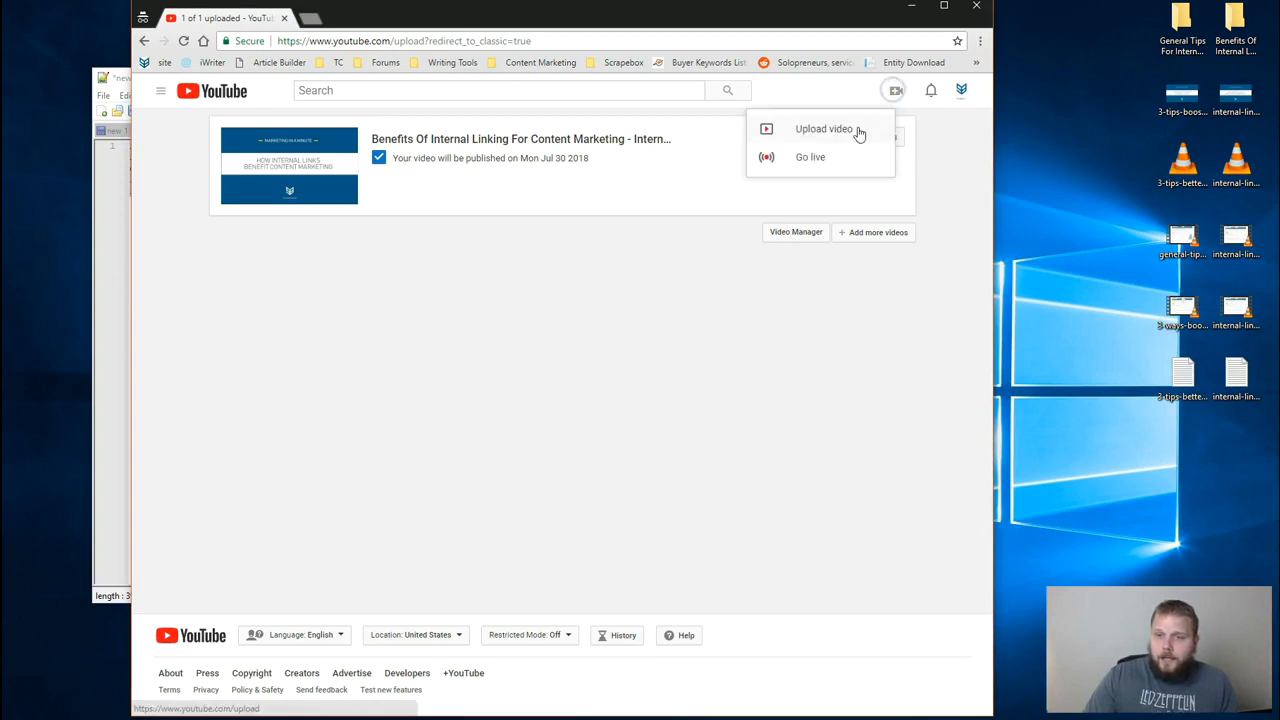
left_click(850, 131)
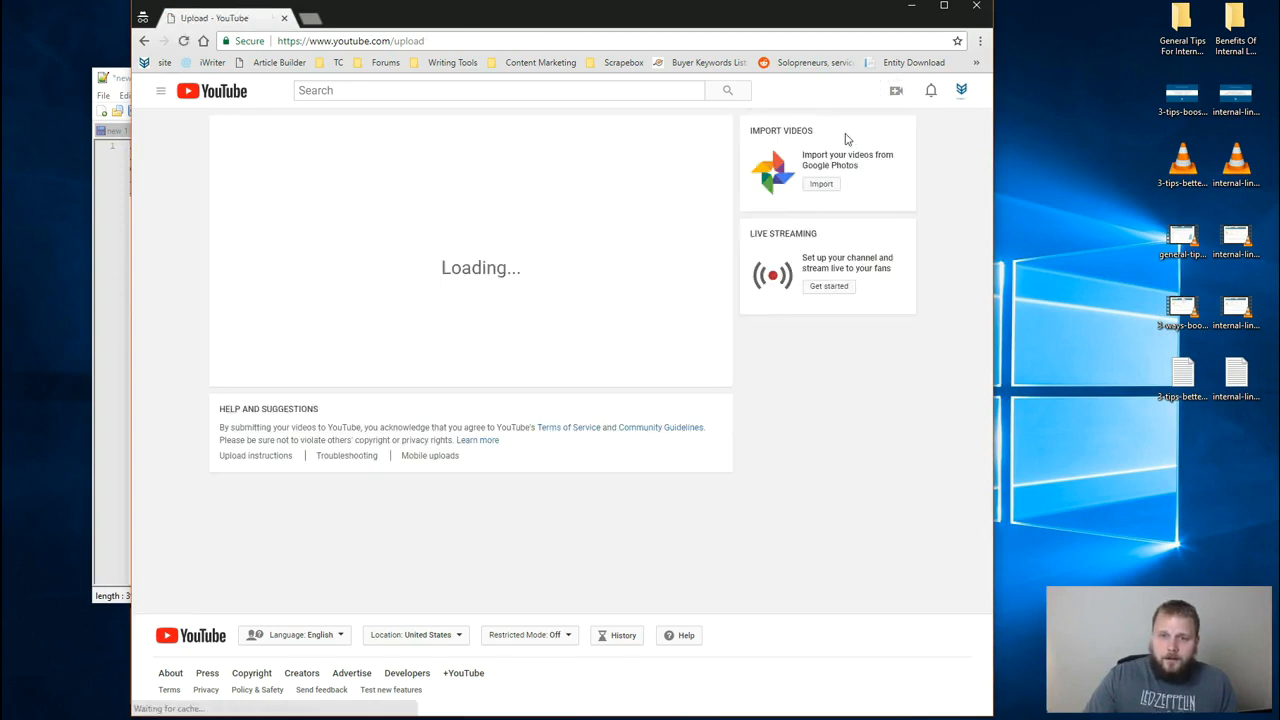
left_click_drag(1183, 307, 530, 260)
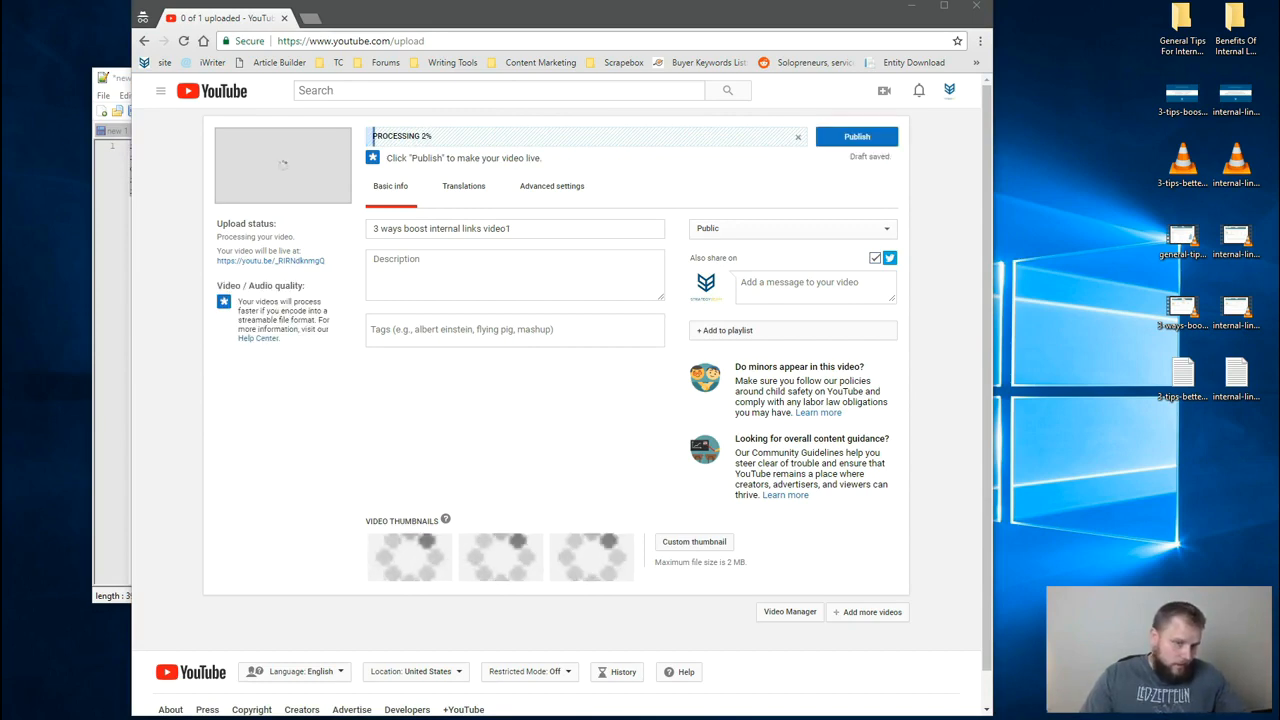
Replace the video title with "General Tips For Internal Linking On Your Site - Internal Links SEO".
left_click_drag(574, 232, 364, 222)
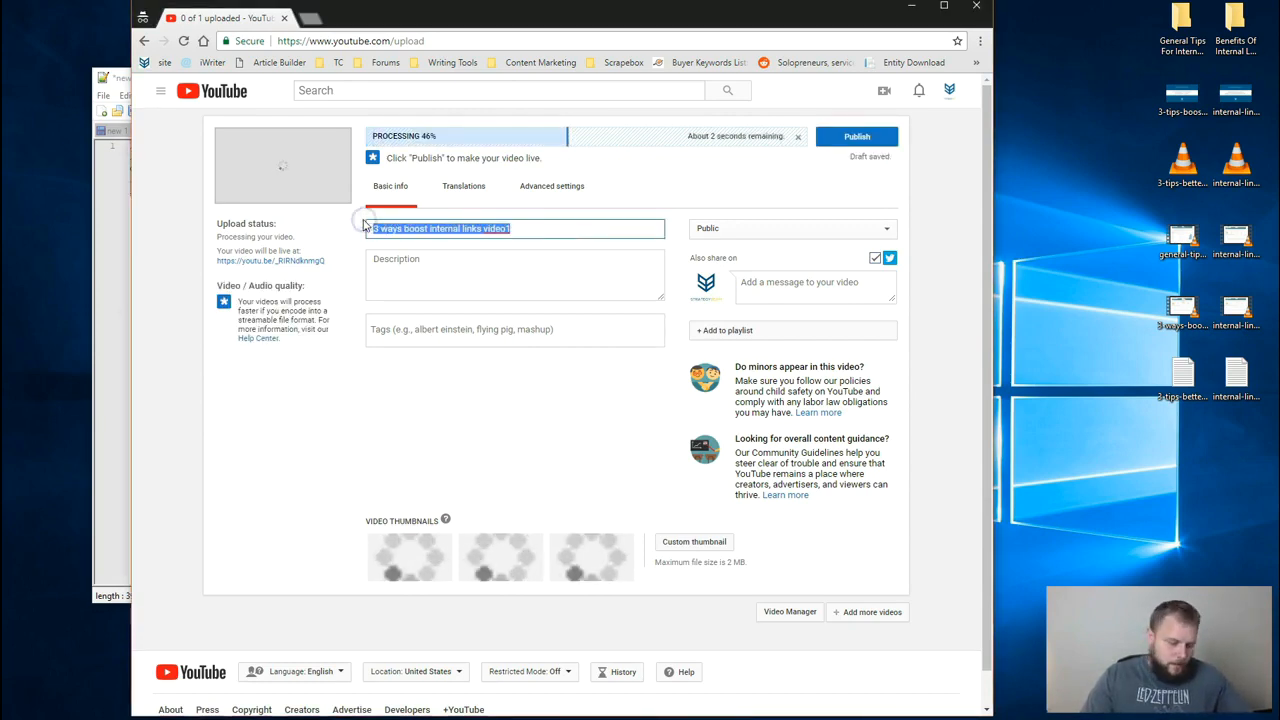
type("General Tips For Internal Linking On Your Site")
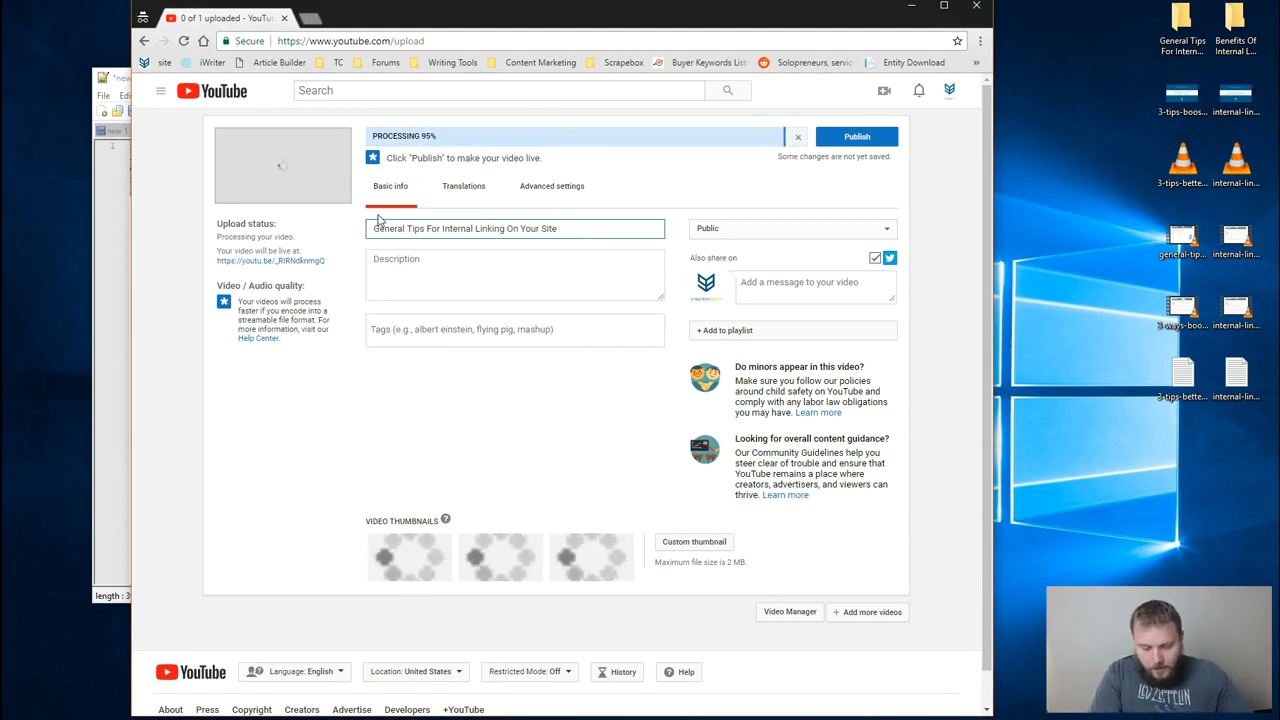
type("Internal Links SEO")
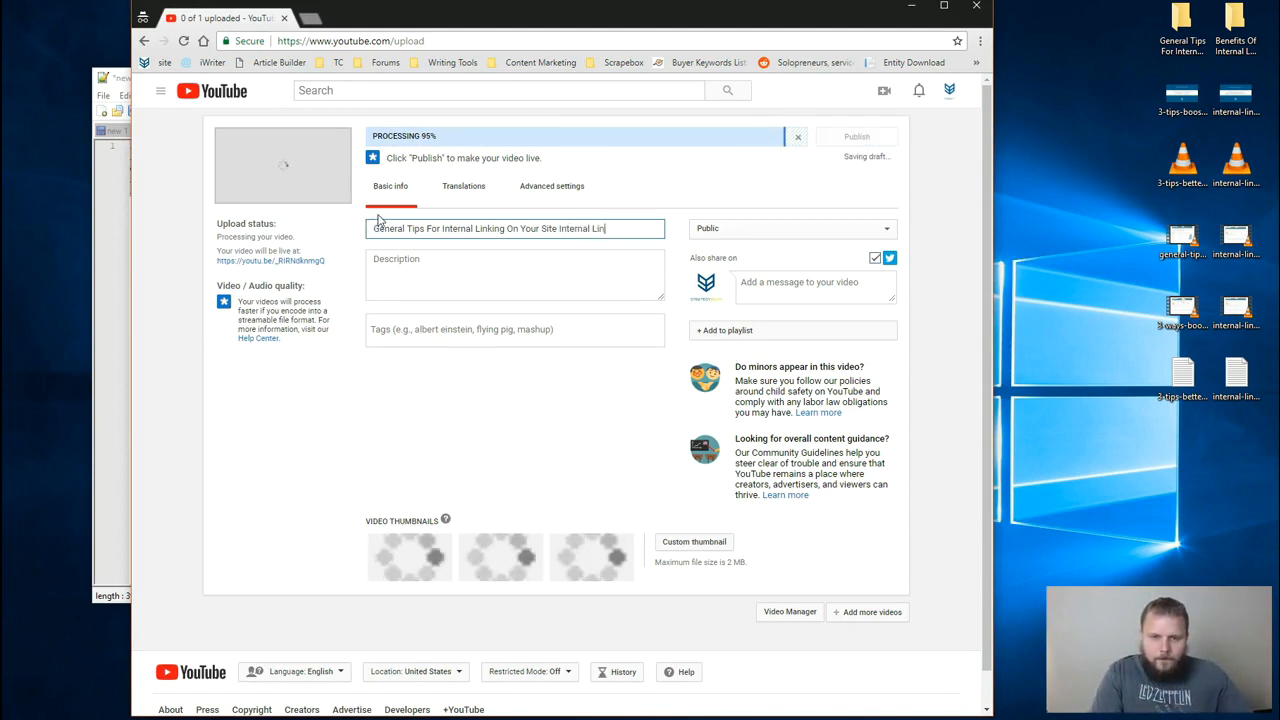
key("Left")
key("Left")
key("Left")
key("Left")
key("Left")
key("Left")
key("Left")
key("Left")
key("Left")
key("Left")
key("Left")
key("Left")
key("Left")
key("Left")
key("Left")
key("Left")
key("Left")
key("Left")
key("Left")
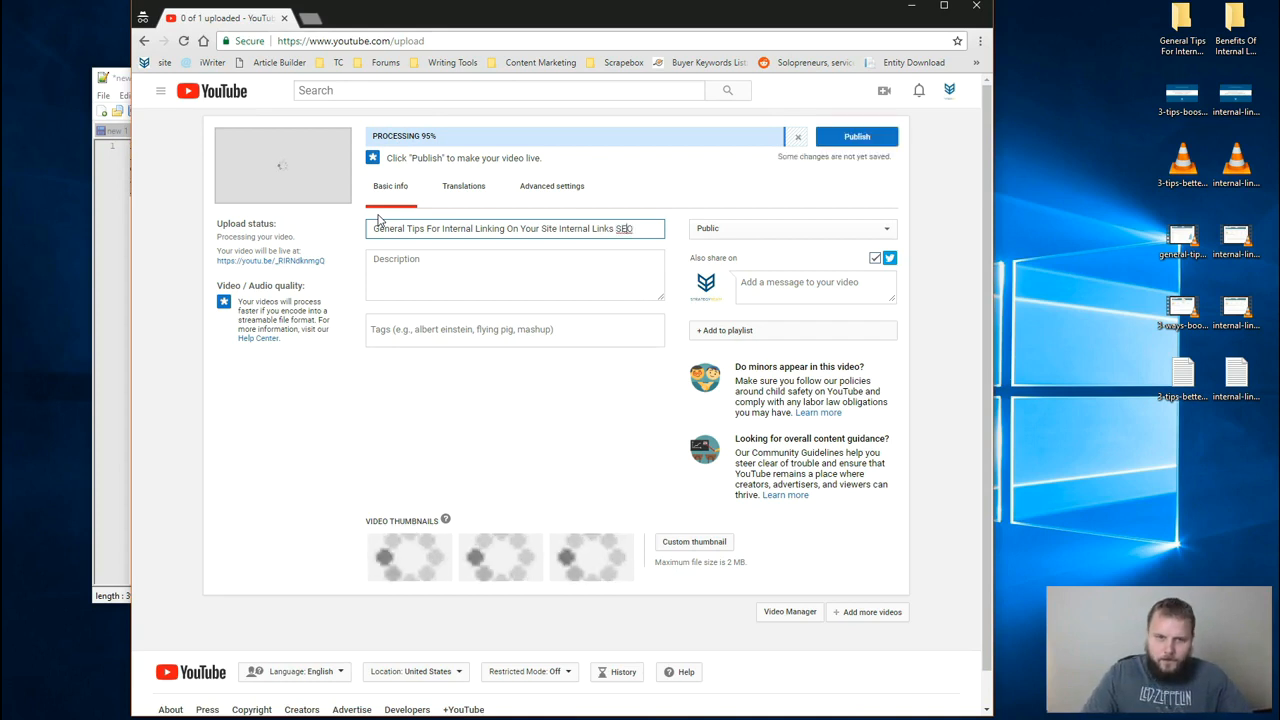
type("-")
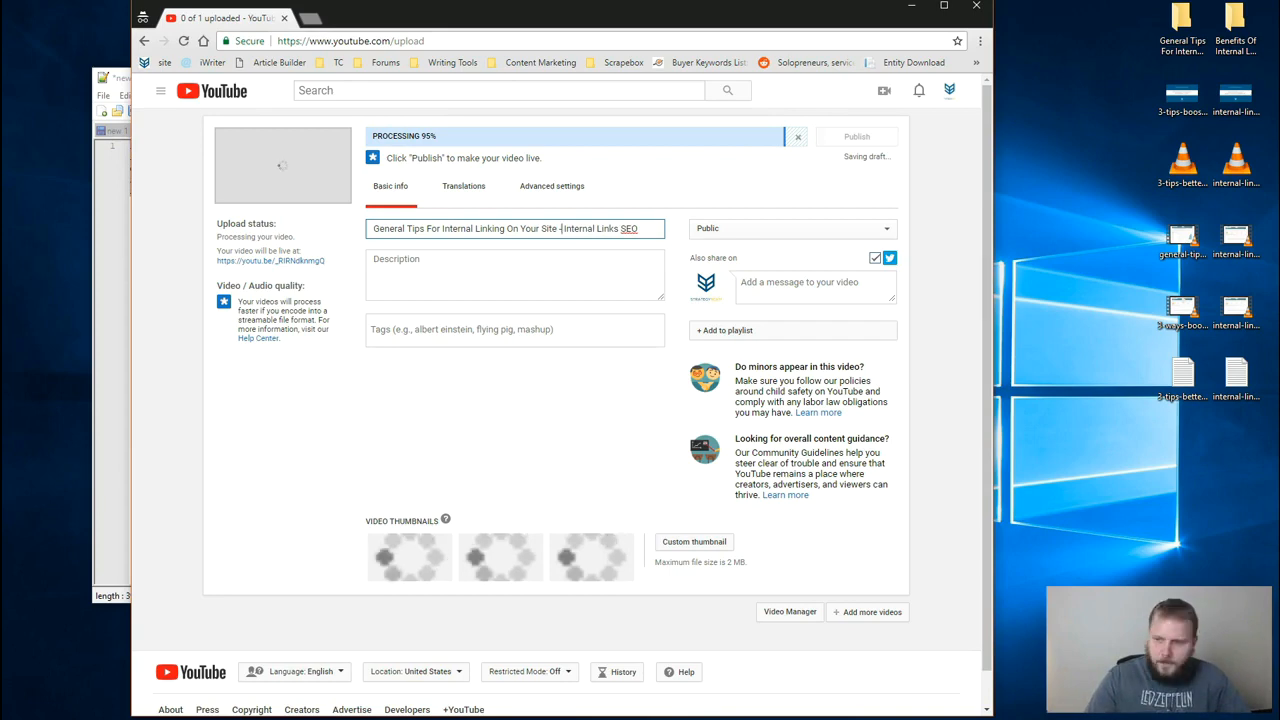
Copy the full script from the 3-tips-better-internal-links-audio text file on the desktop.
left_click(1181, 380)
double_click(1181, 380)
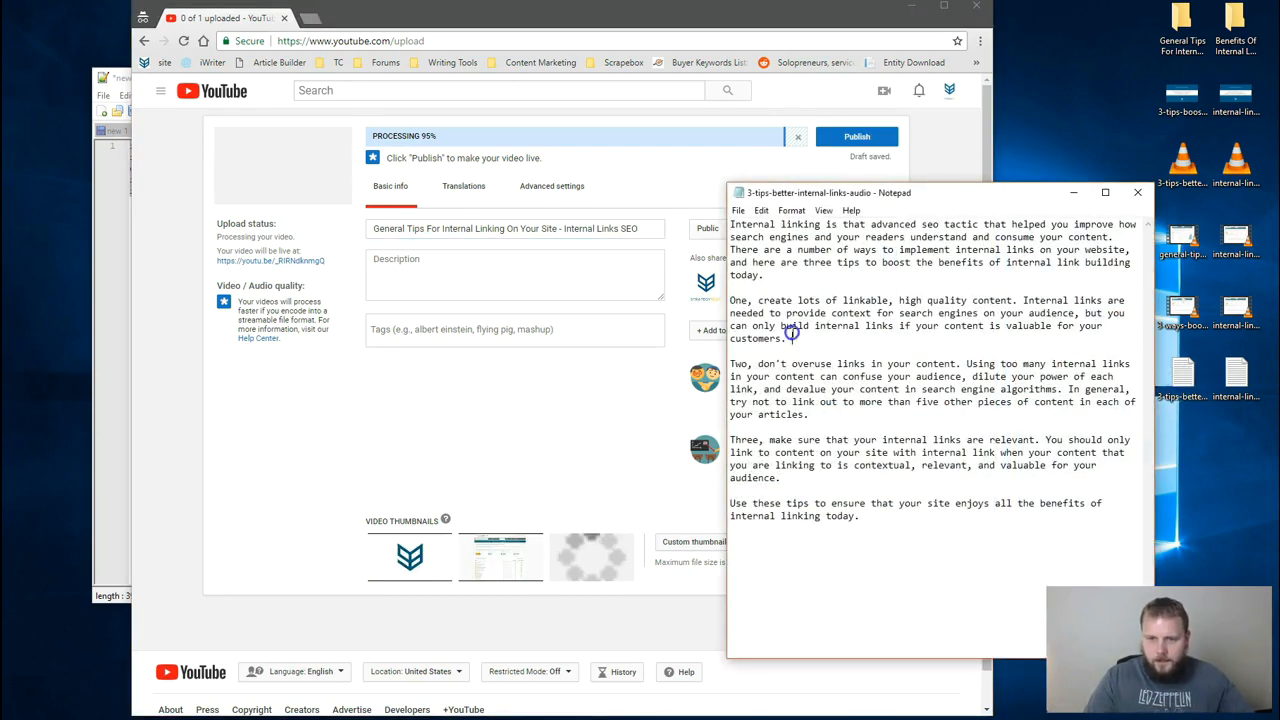
key("ctrl+a")
key("ctrl+c")
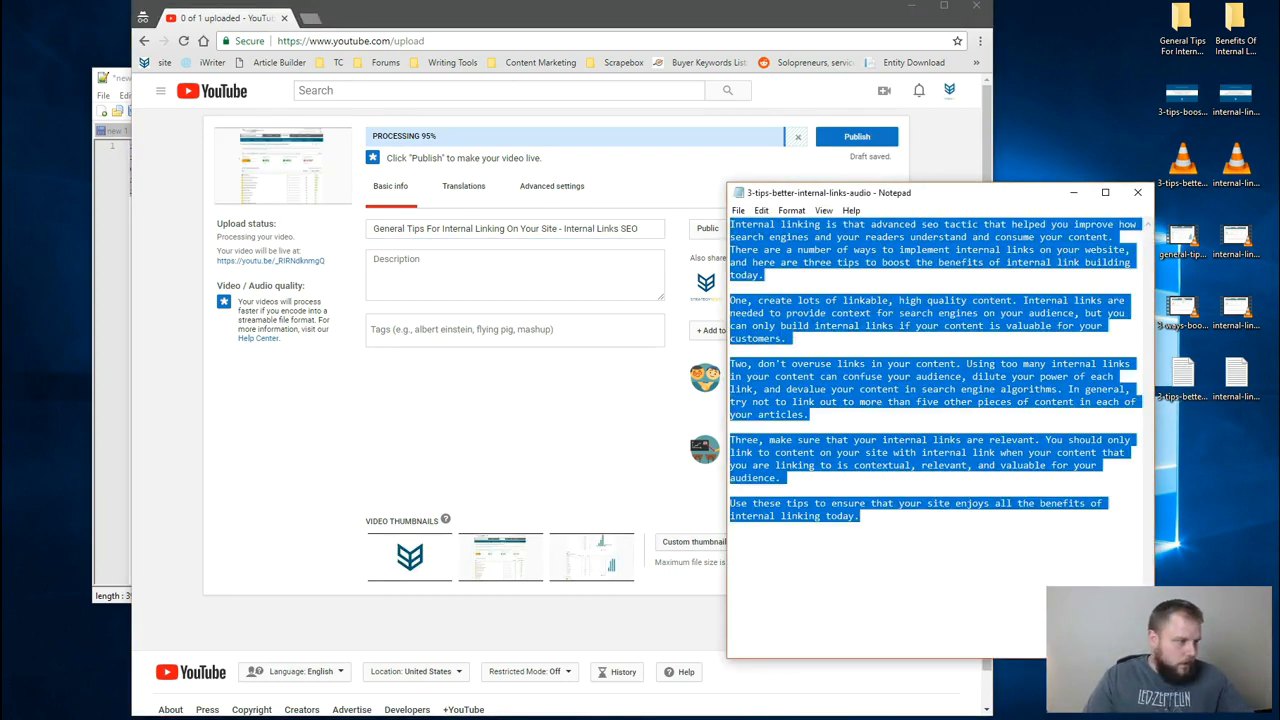
Switch to Notepad++, replace the body paragraphs of the description in "new 4" with the copied script, and copy the whole description.
key("alt+Tab")
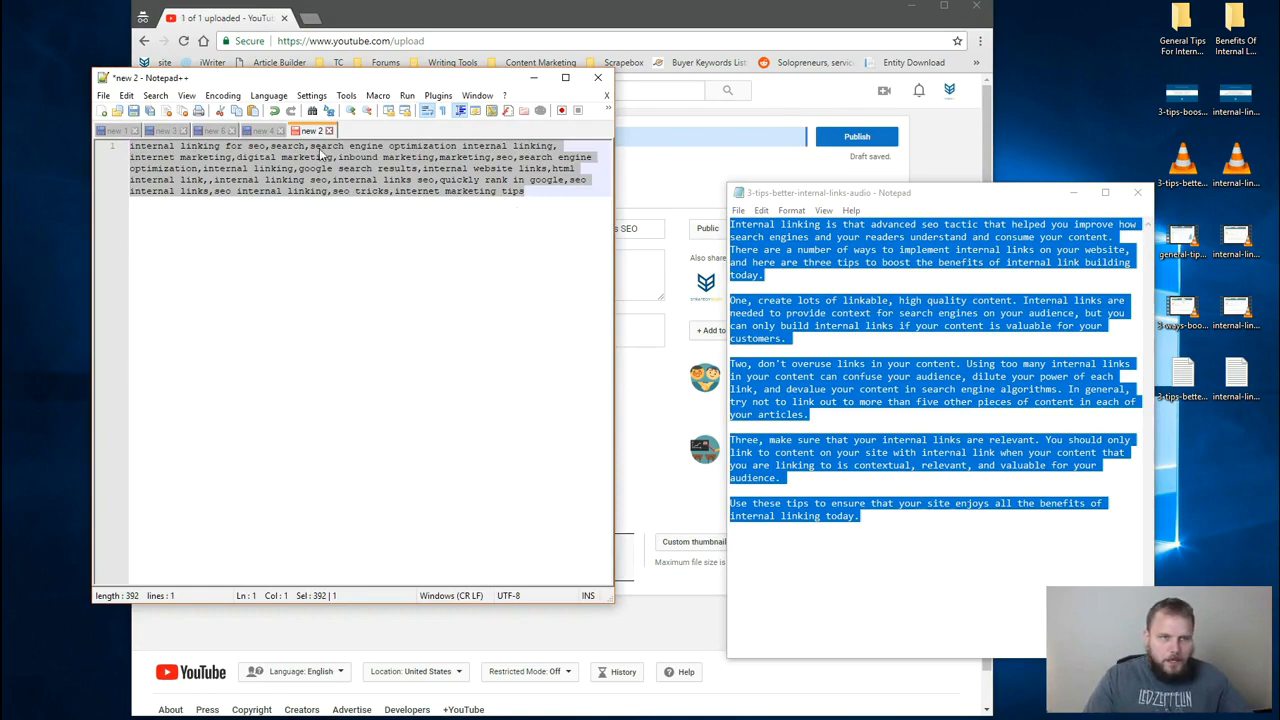
left_click(258, 130)
left_click(418, 246)
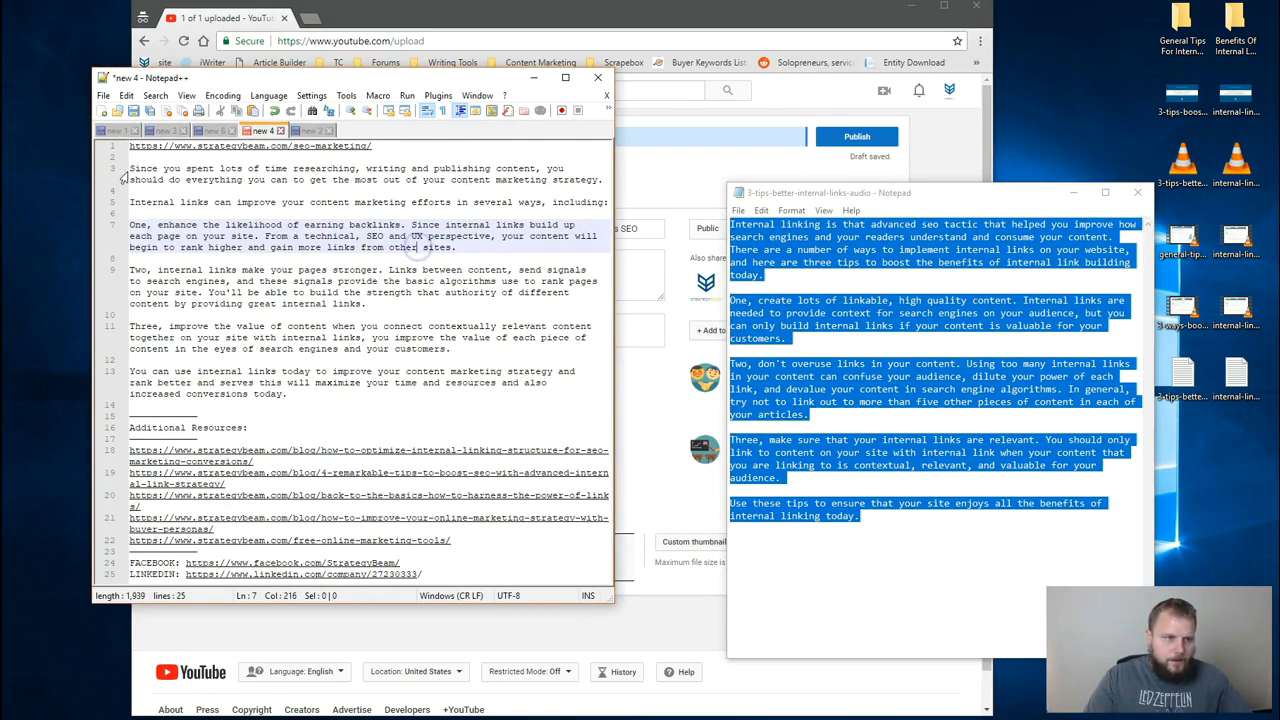
left_click_drag(130, 171, 397, 390)
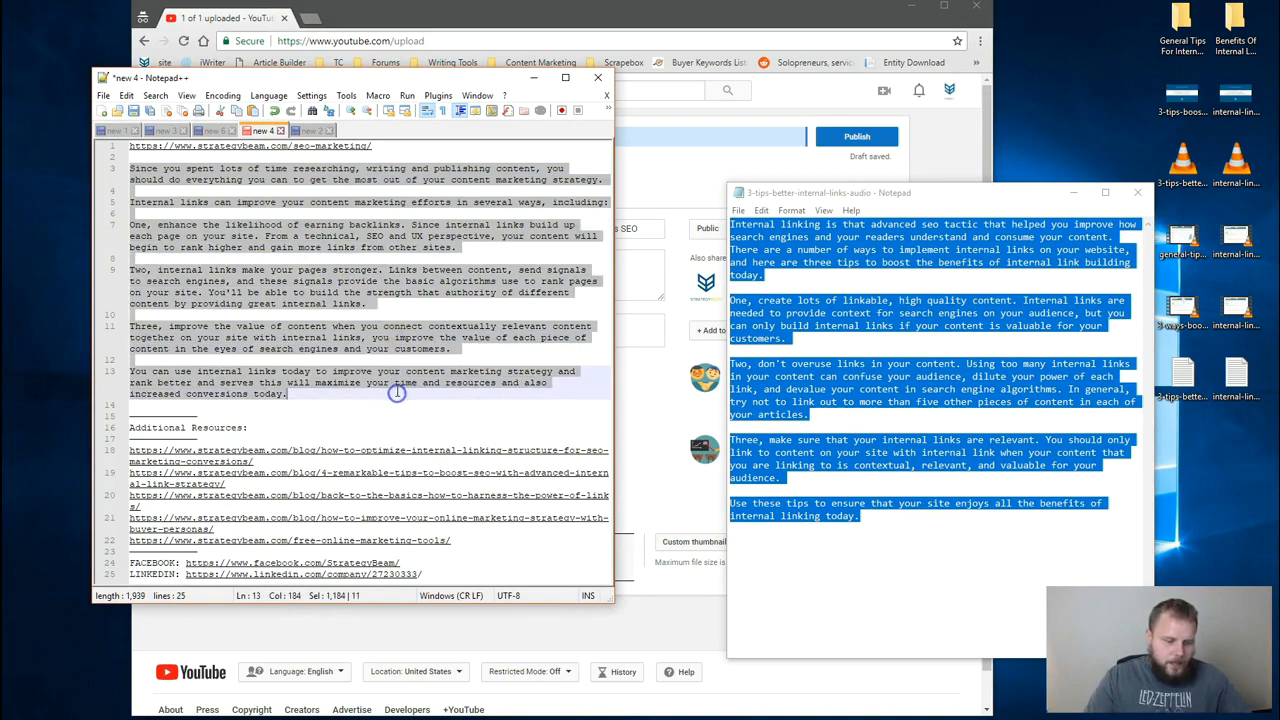
key("ctrl+v")
key("ctrl+a")
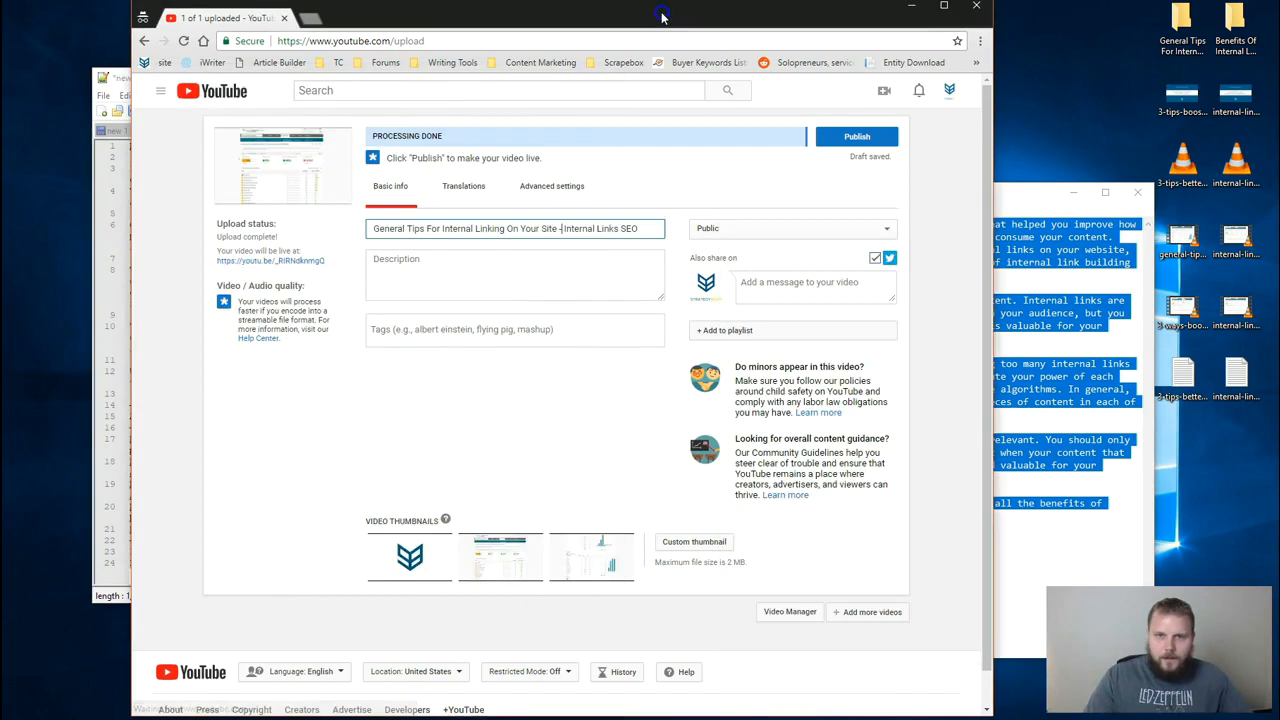
Switch back to the YouTube upload page and paste the prepared text into the video description.
left_click(663, 20)
left_click(568, 272)
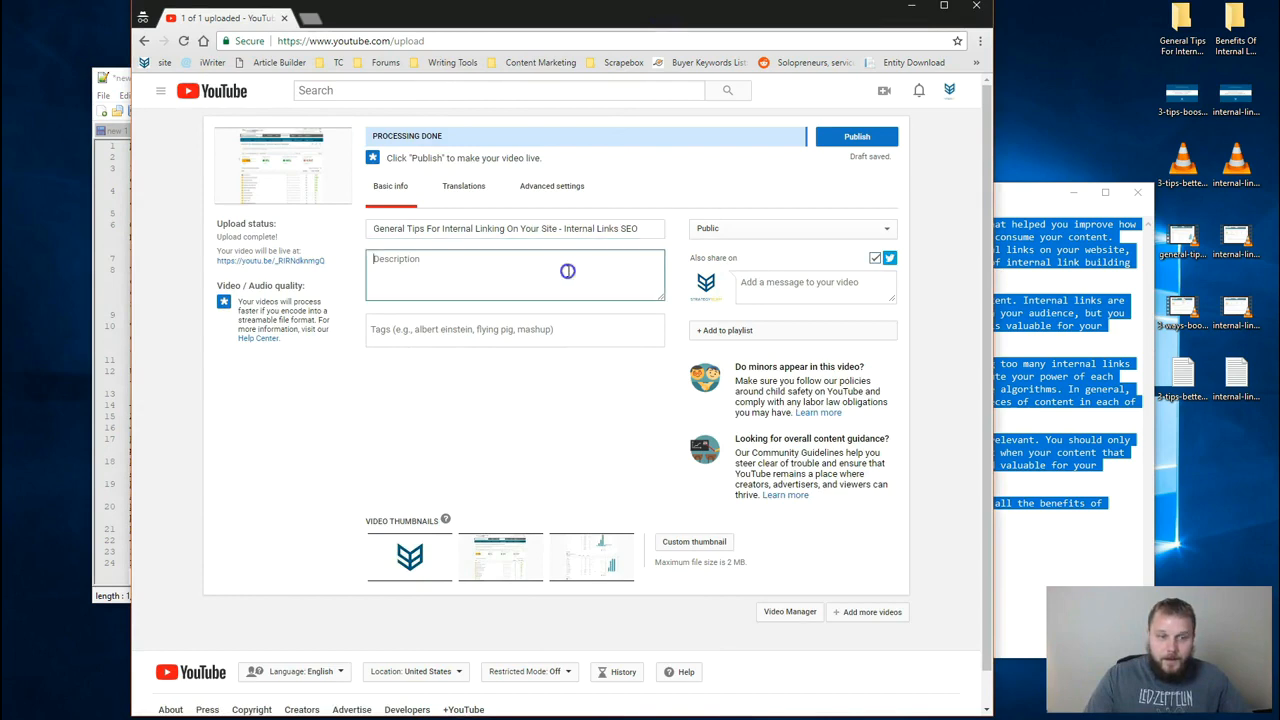
key("ctrl+v")
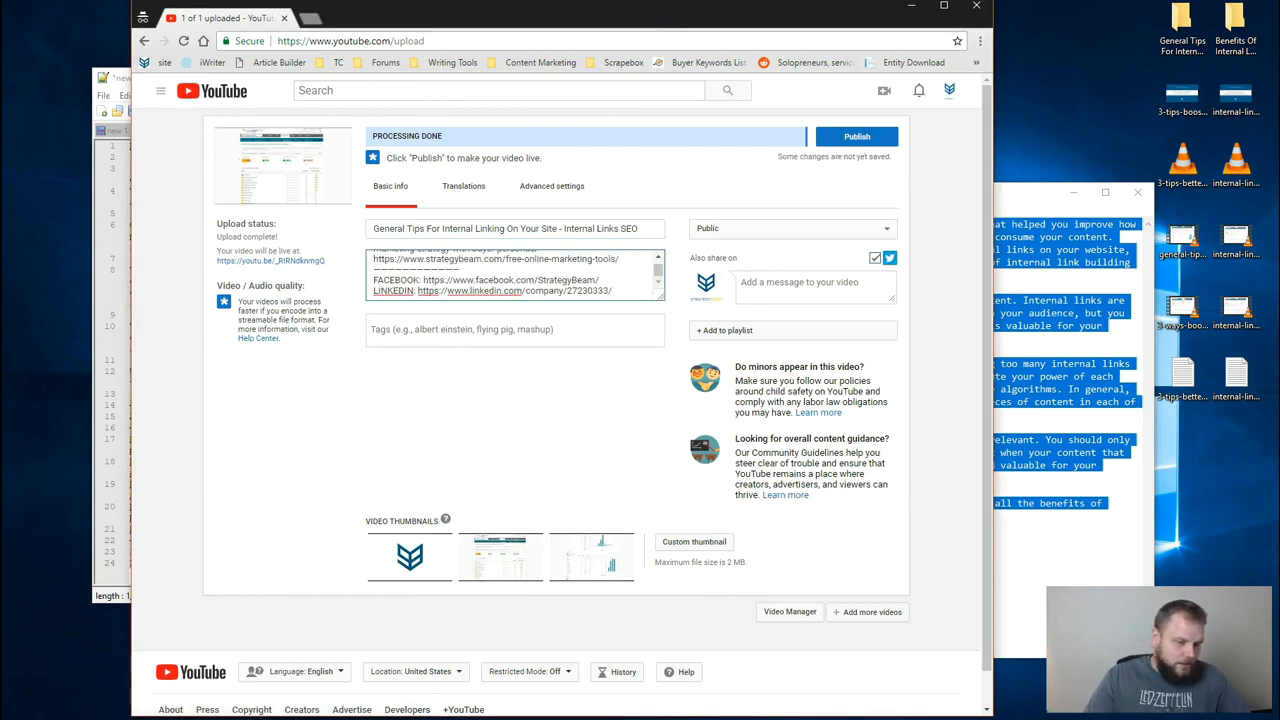
Copy the comma-separated keyword list from "new 2" in Notepad++ and paste it as the tags of the YouTube video.
key("alt+Tab")
left_click(310, 130)
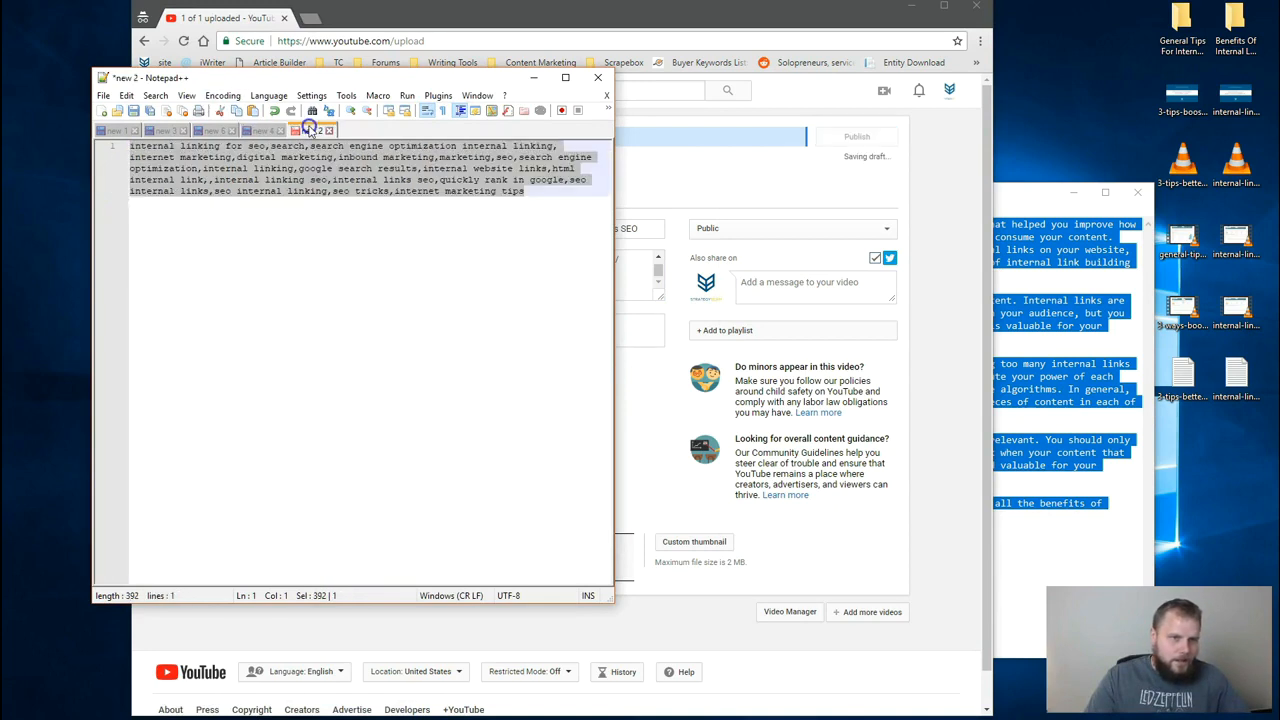
left_click(336, 215)
key("ctrl+a")
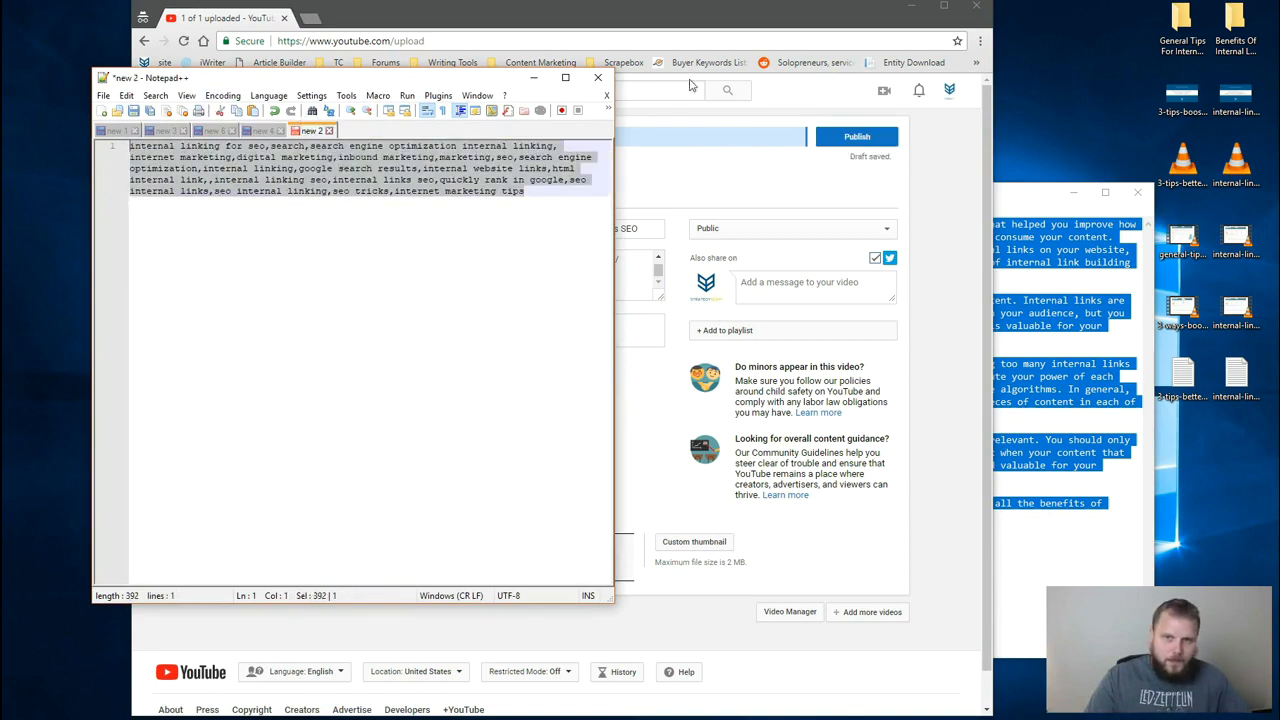
left_click(690, 34)
left_click(607, 332)
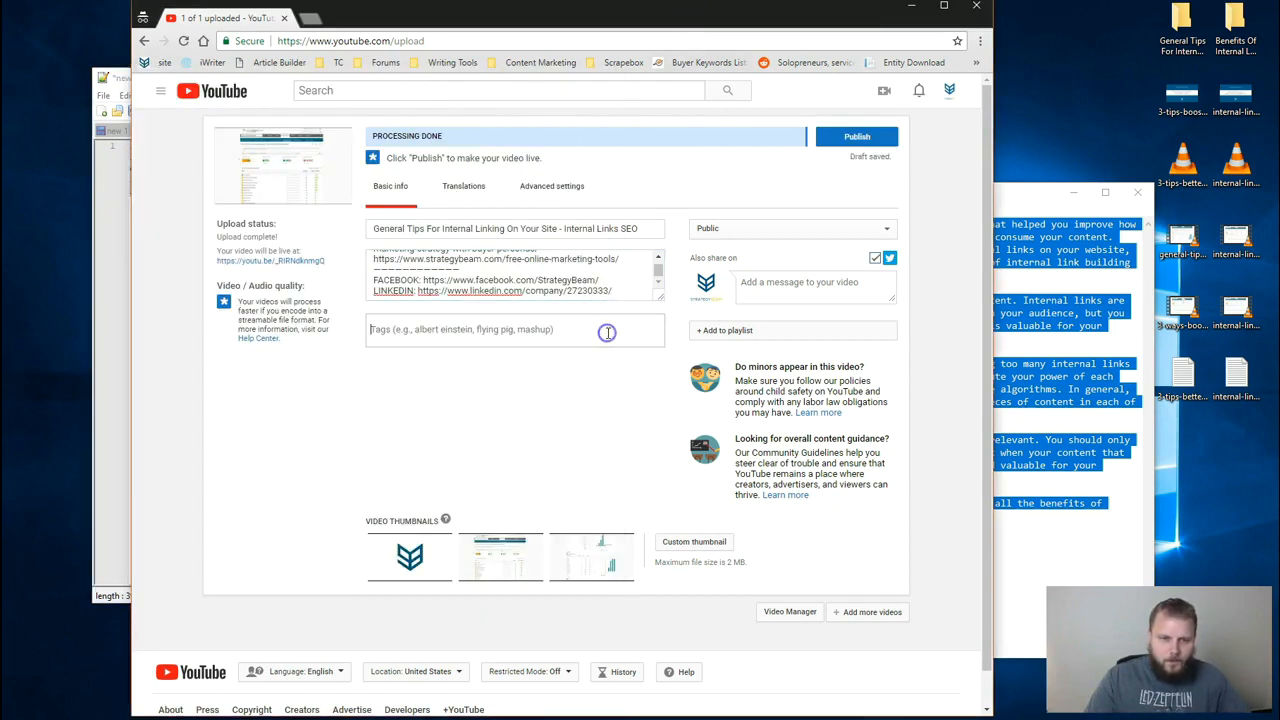
key("ctrl+v")
Set the video's visibility to Scheduled with a publication date of Jul 31, 2018.
left_click(831, 228)
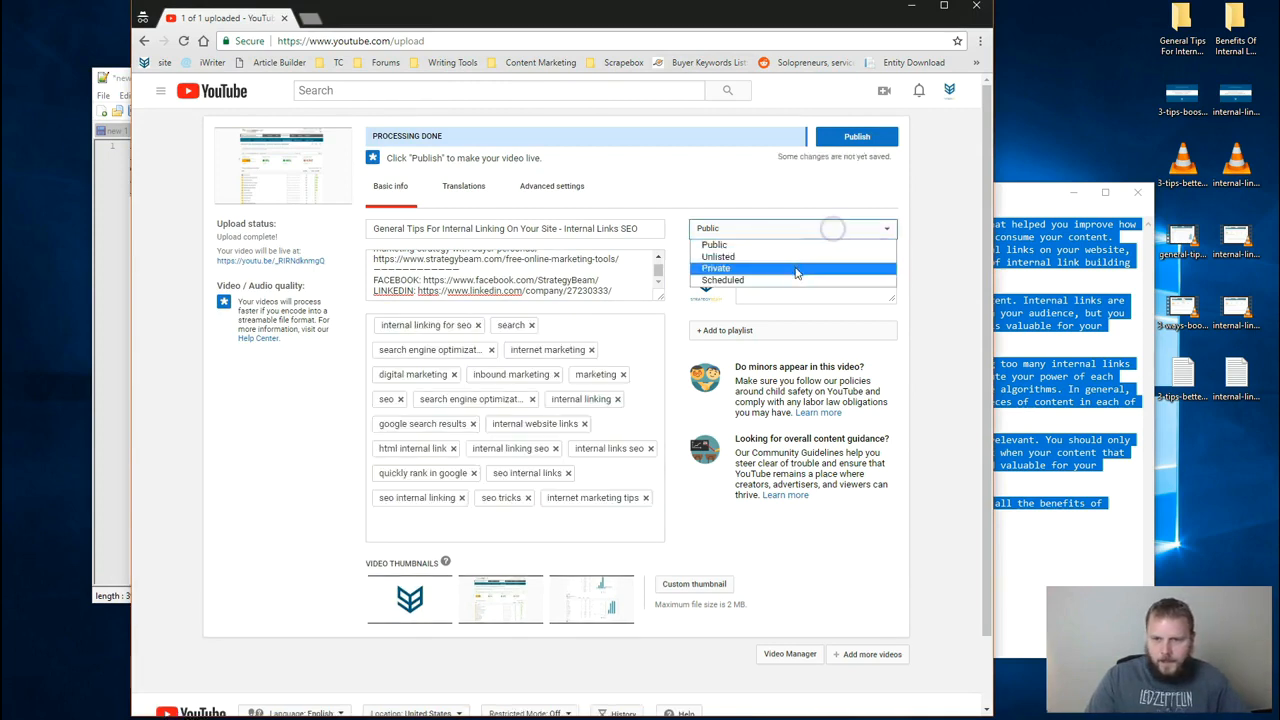
left_click(790, 280)
left_click(748, 259)
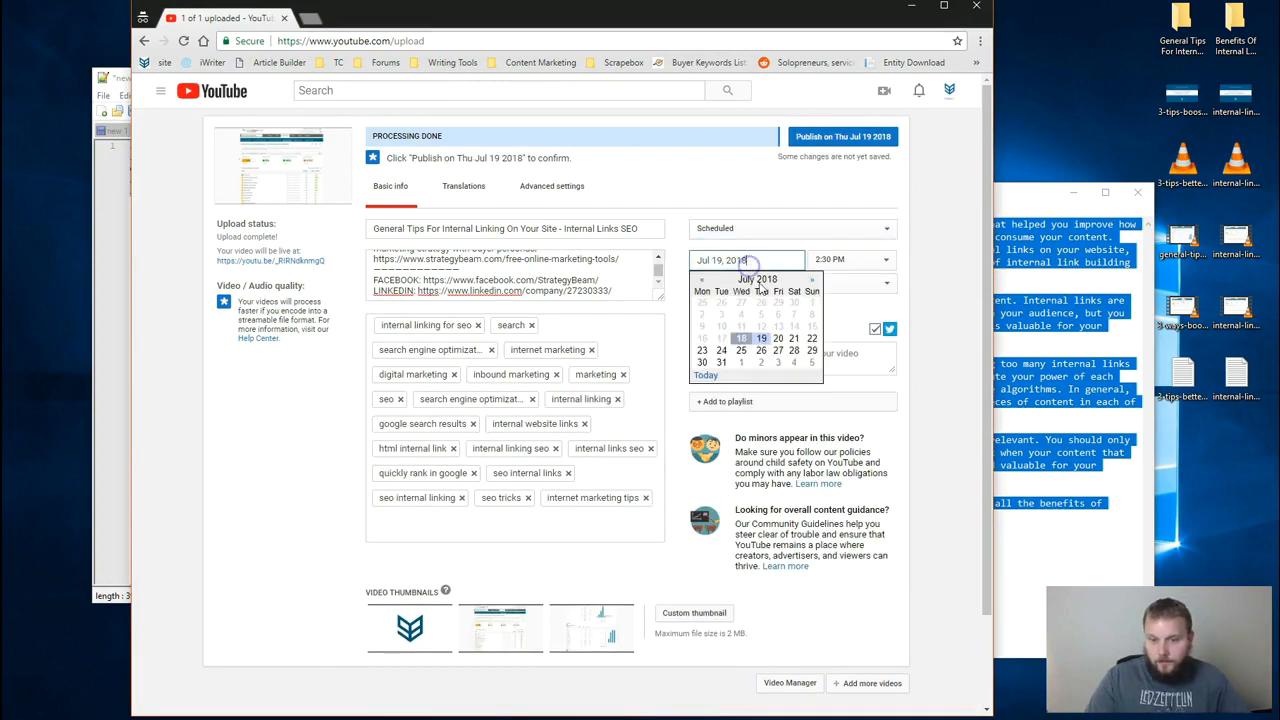
left_click(721, 362)
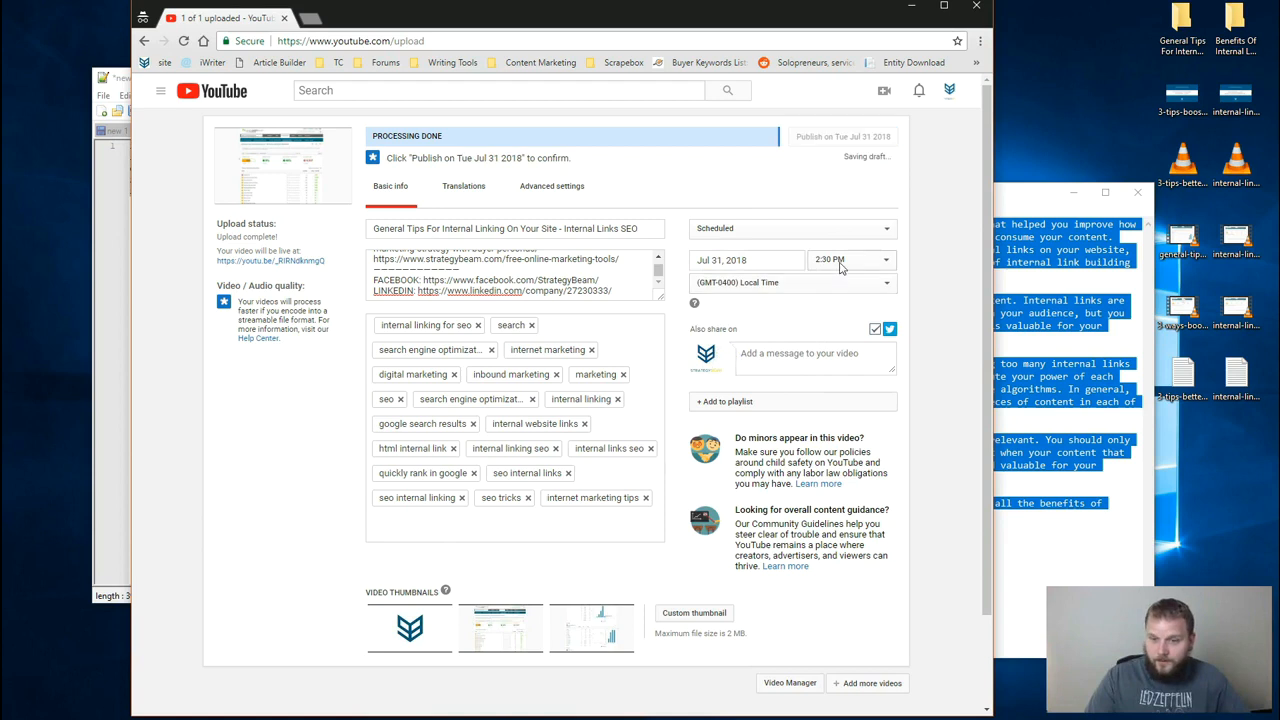
Add the video to the "Marketing In A Minute: SEO" playlist and upload the 3-tips-boost-internal-links image as its custom thumbnail.
left_click(776, 404)
left_click(765, 472)
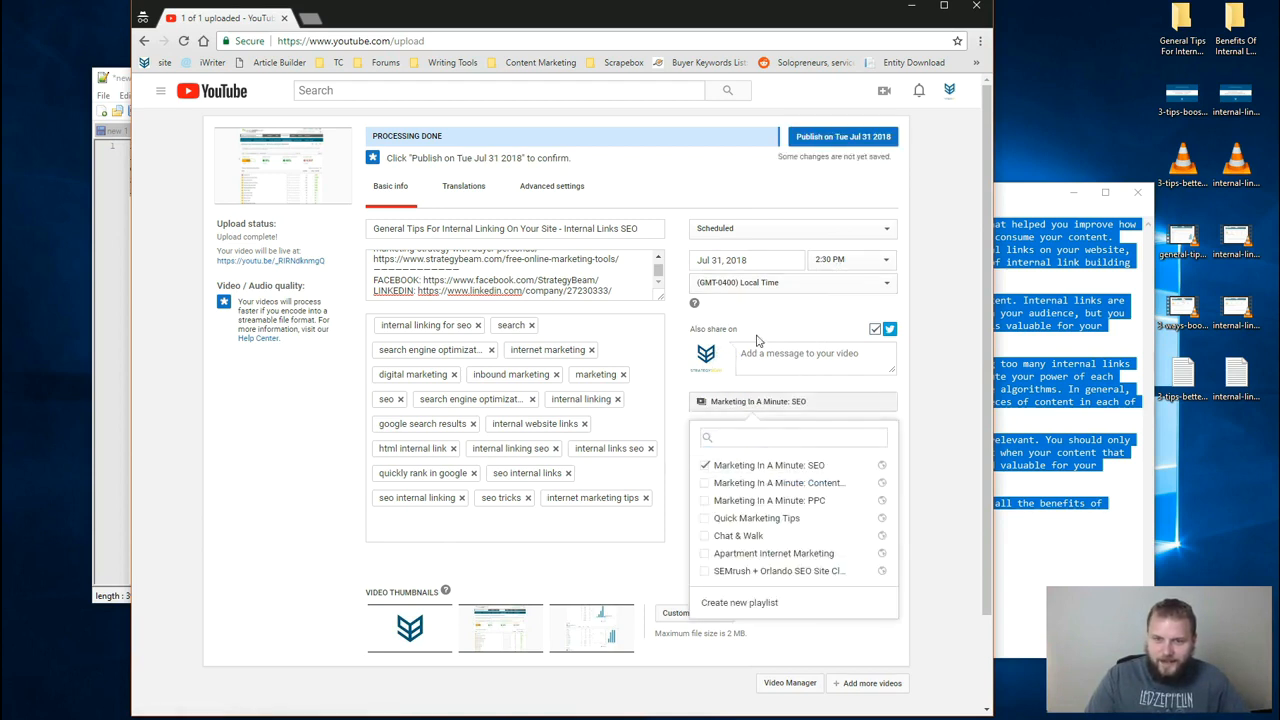
left_click(685, 197)
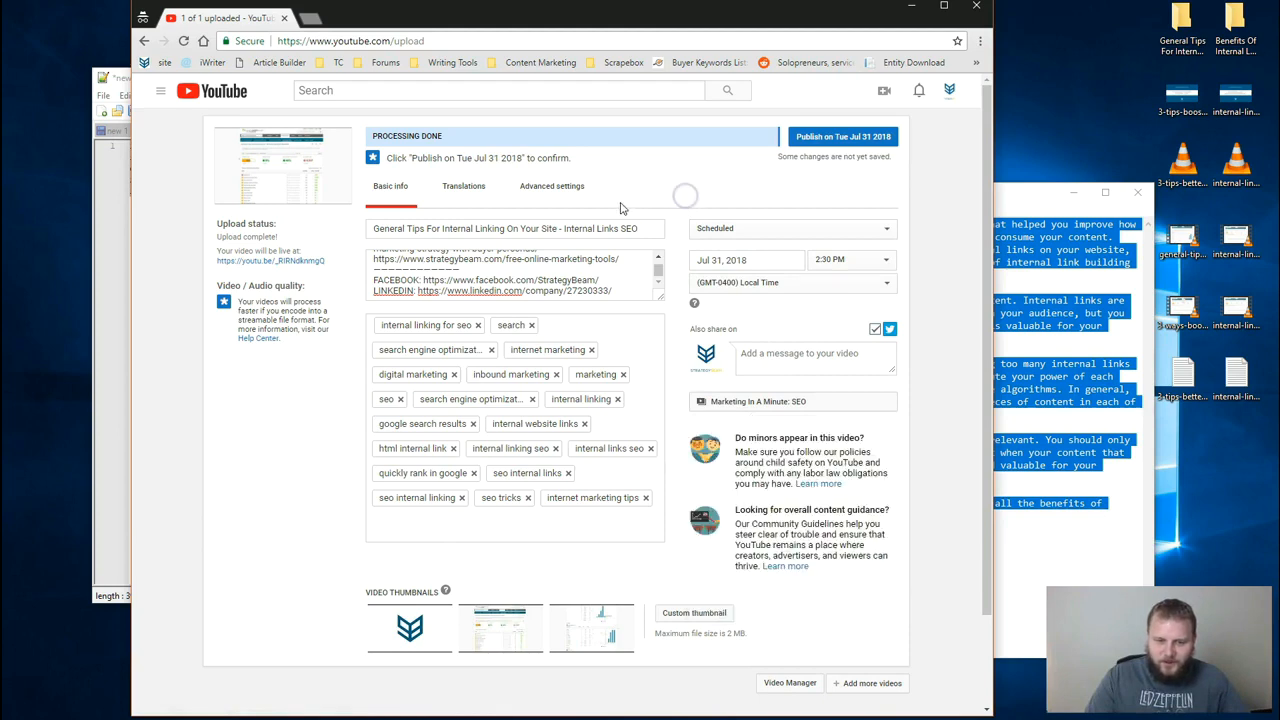
left_click(716, 617)
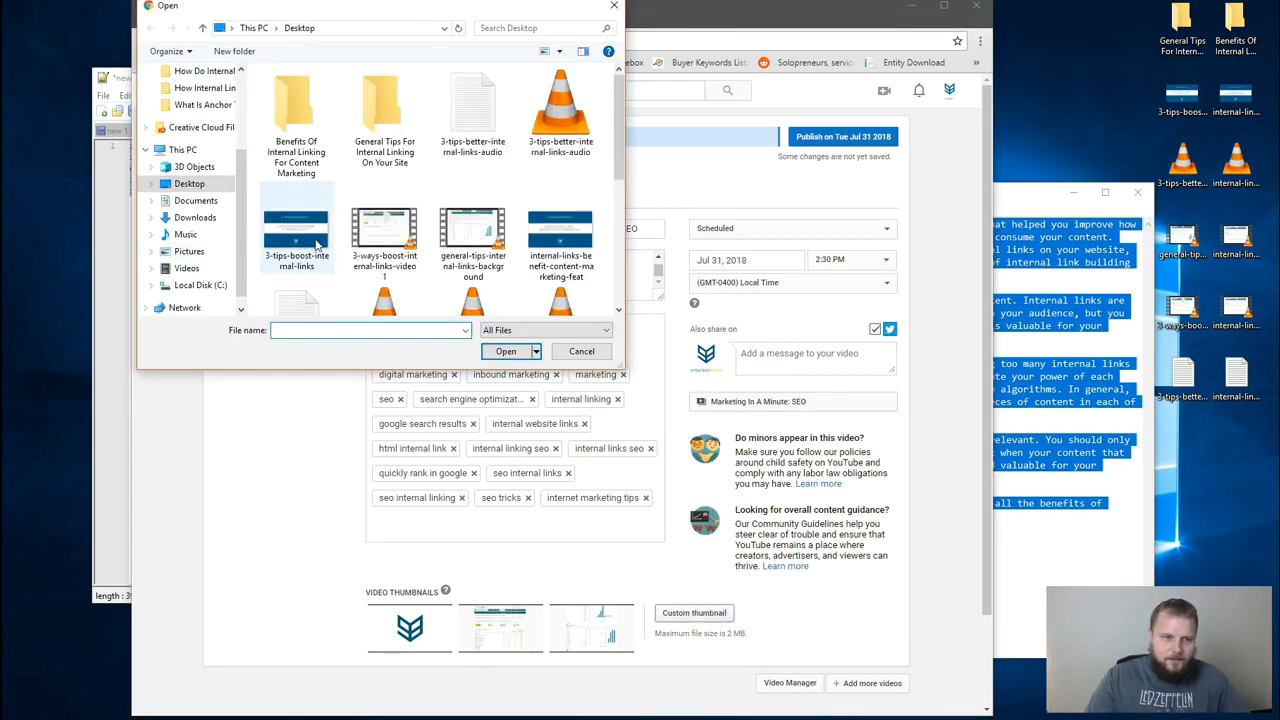
double_click(300, 243)
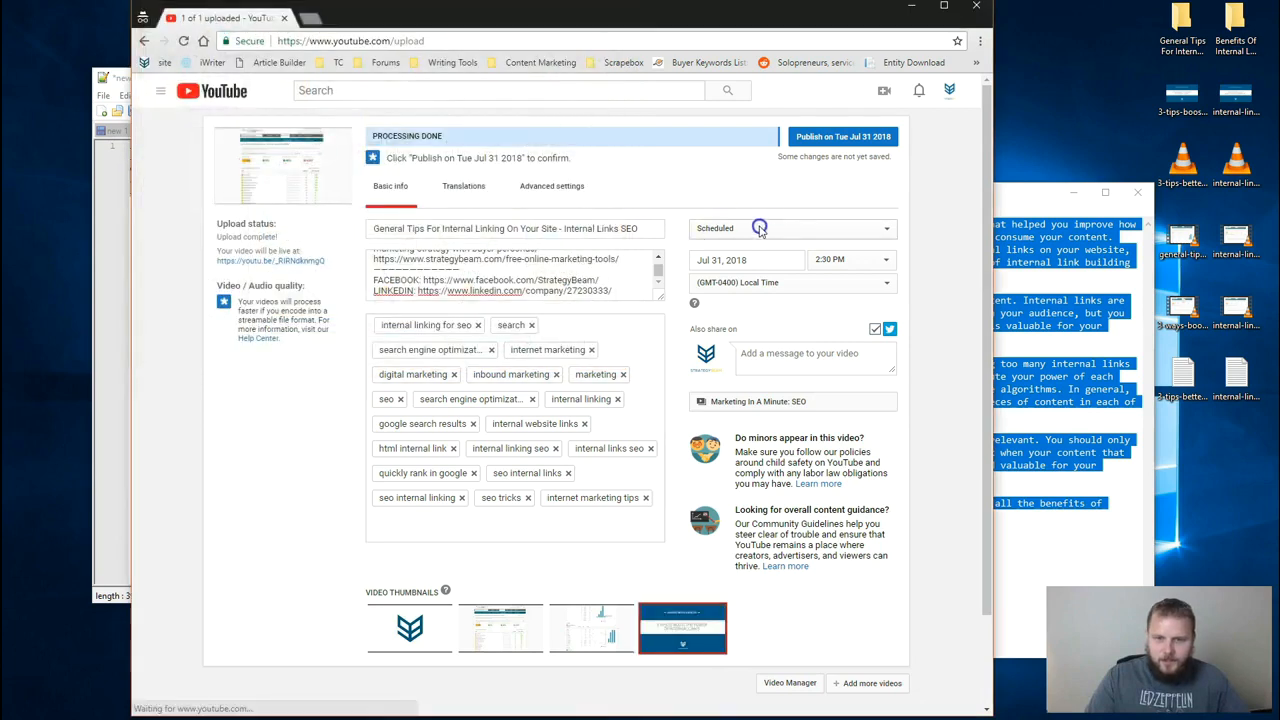
Set the recording date to July 31, 2018 in the advanced settings and confirm the scheduled publication.
left_click(576, 188)
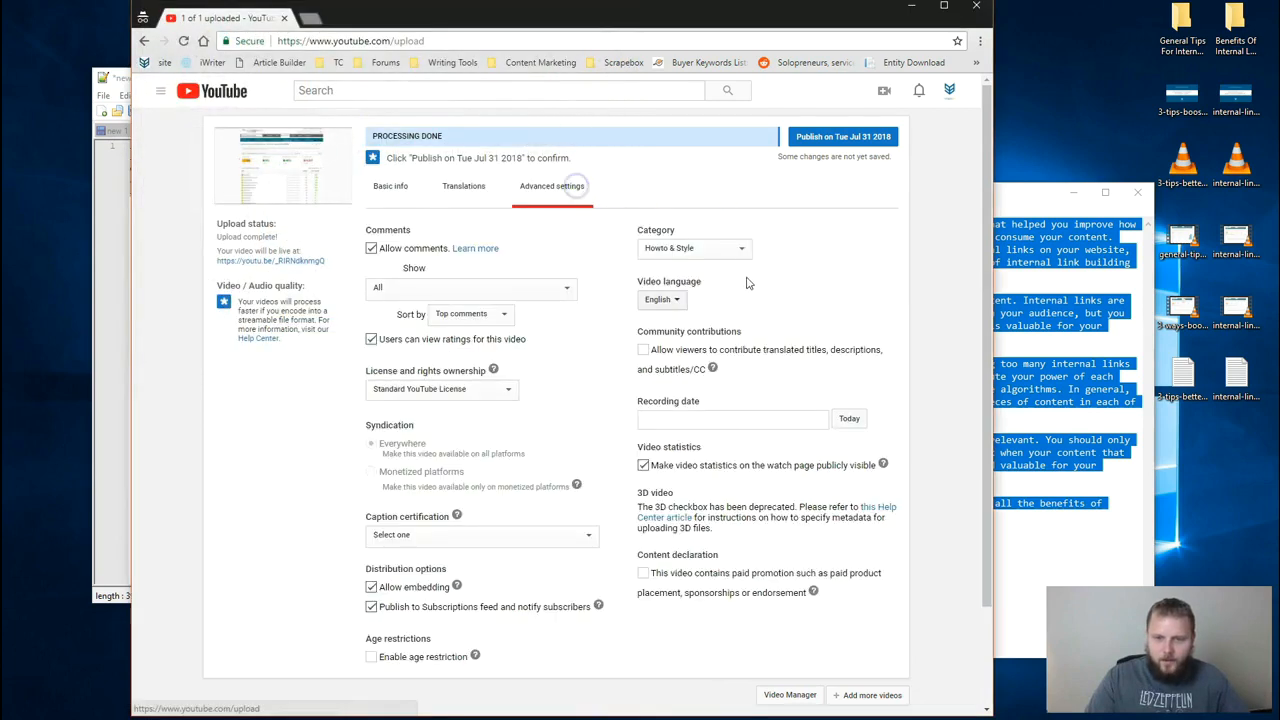
left_click(712, 420)
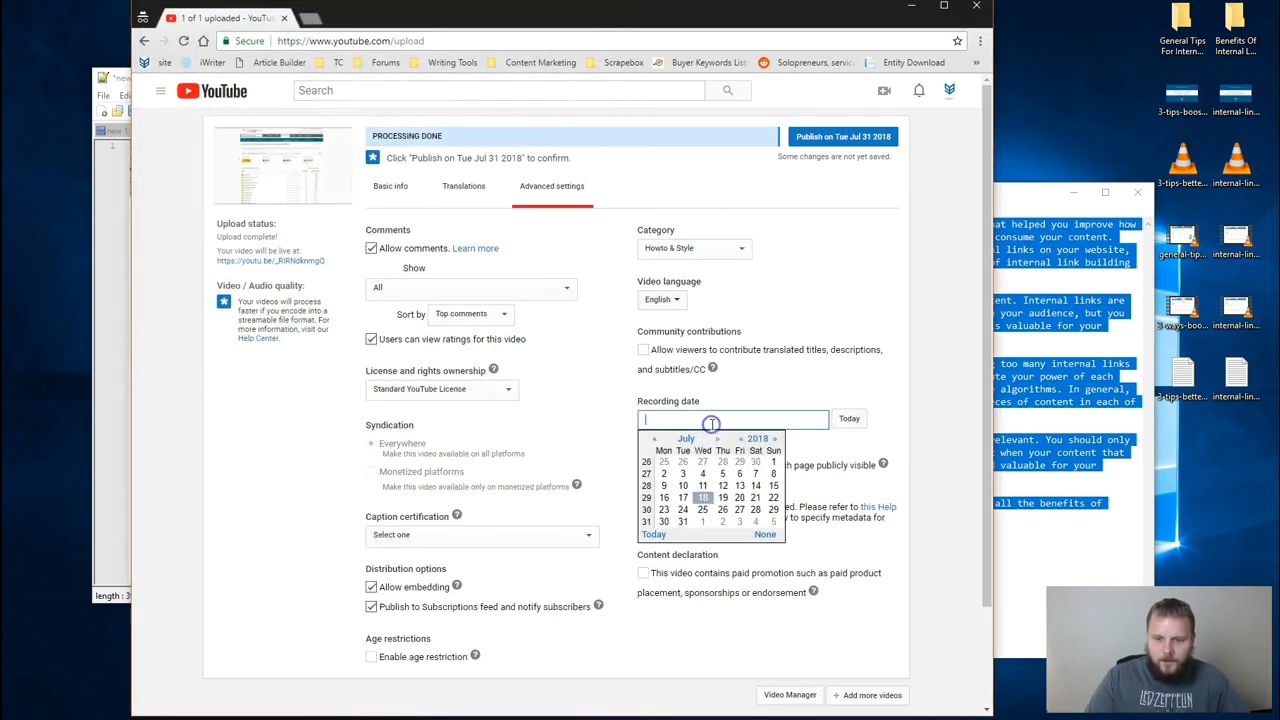
left_click(682, 521)
left_click(405, 192)
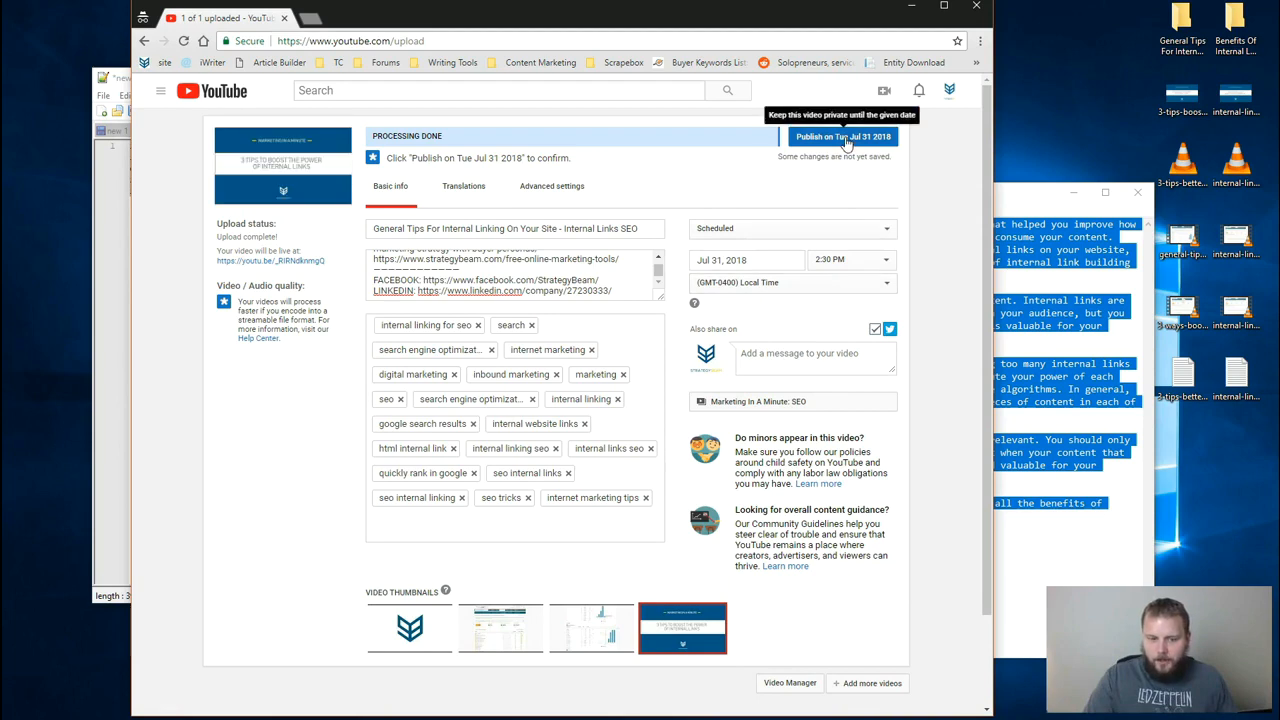
left_click(846, 138)
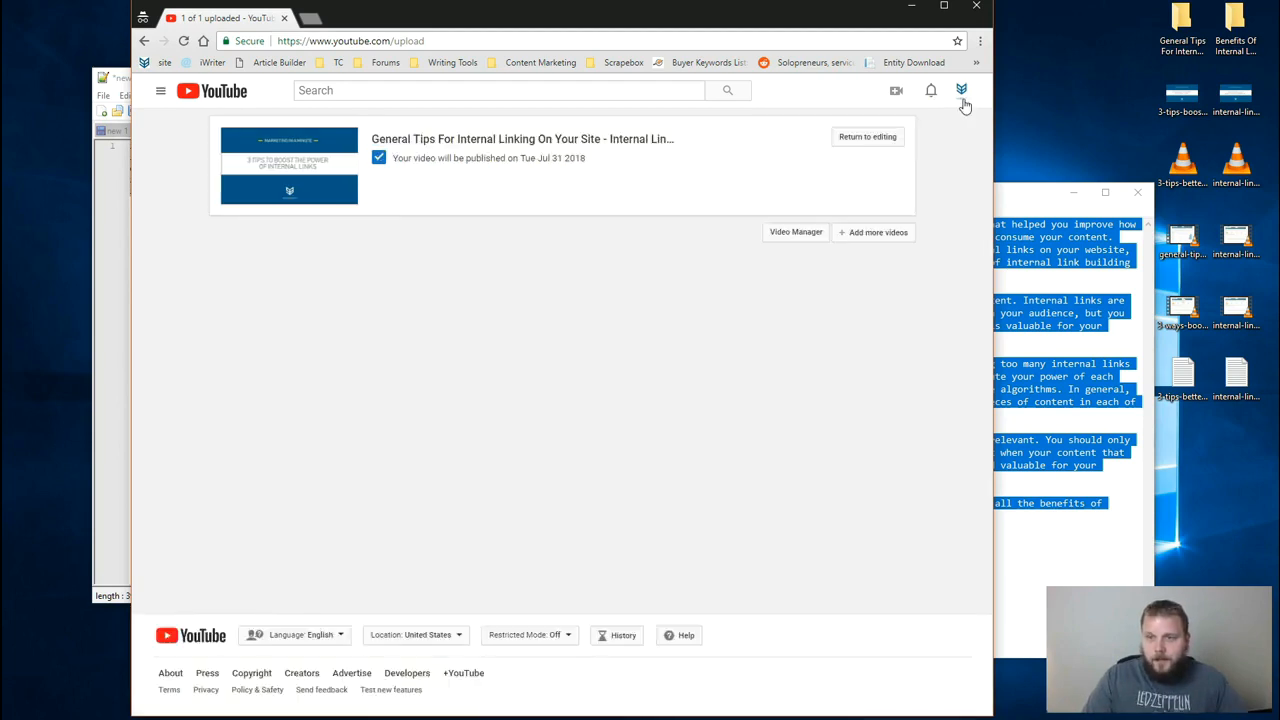
Go to the Creator Studio dashboard and open the "General Tips For Internal Linking On Your Site" video for editing.
left_click(962, 97)
left_click(855, 184)
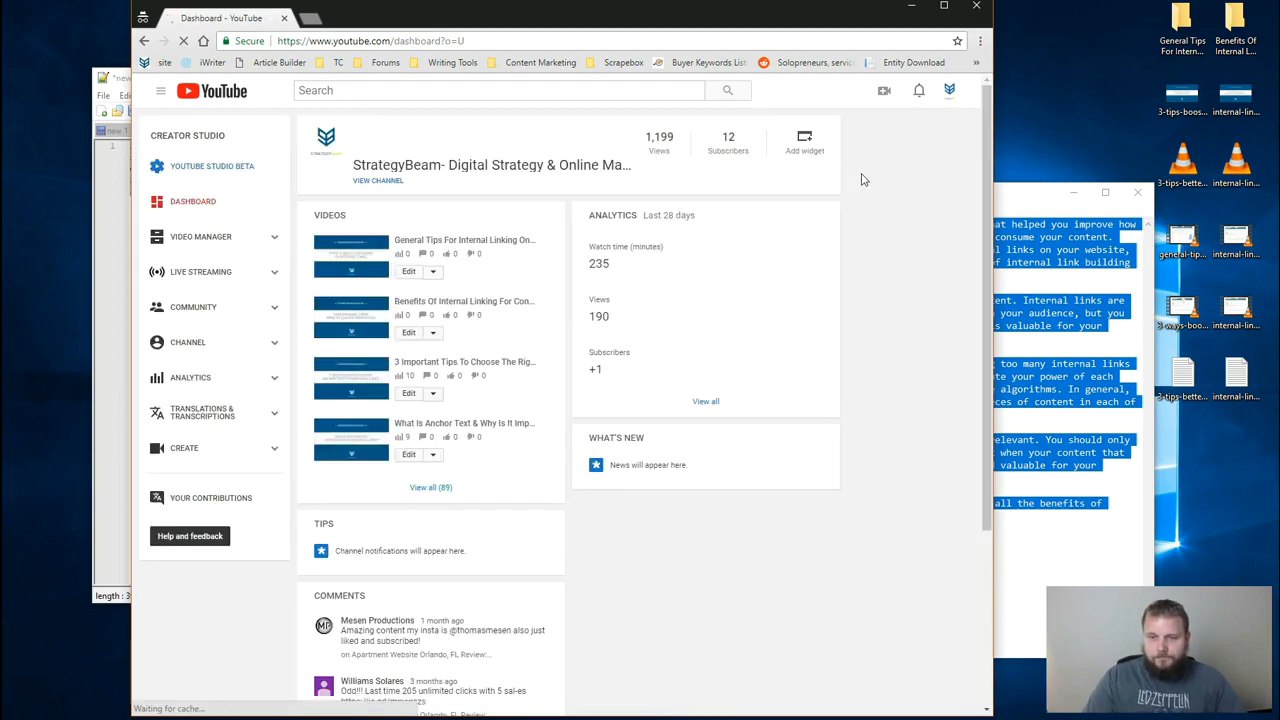
left_click(499, 243)
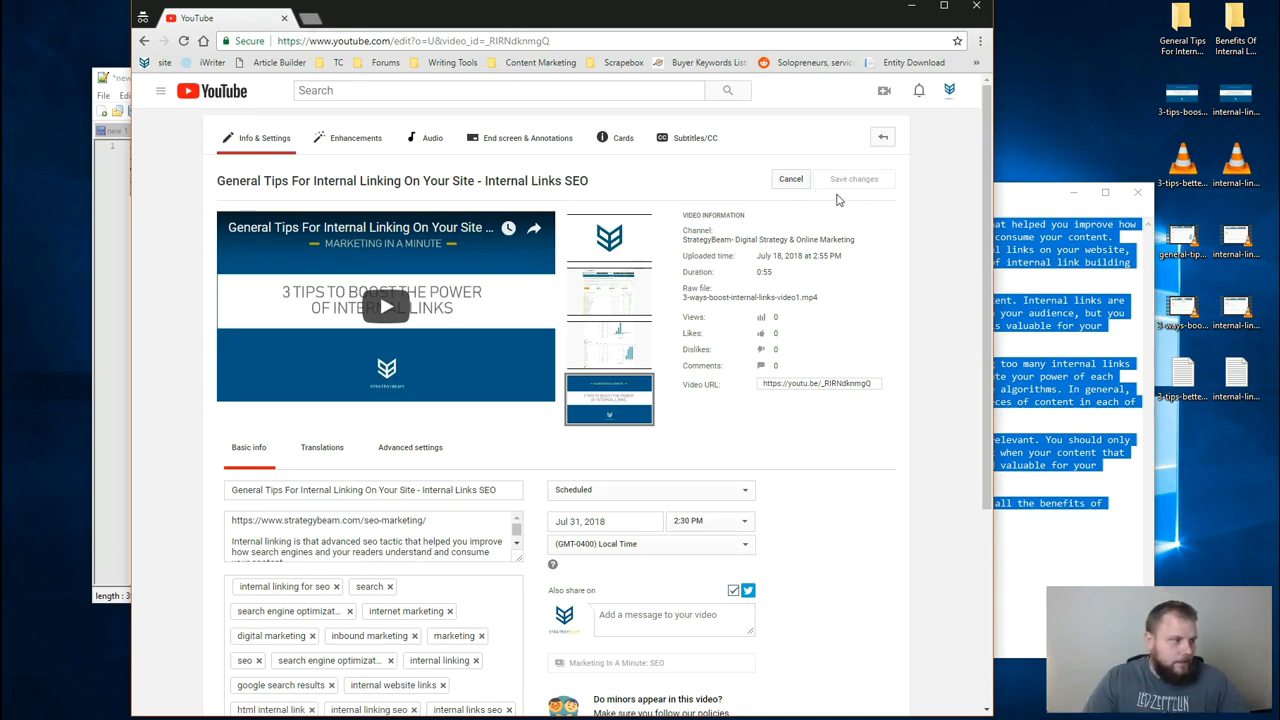
Start adding new English subtitles to the internal linking video.
left_click(706, 141)
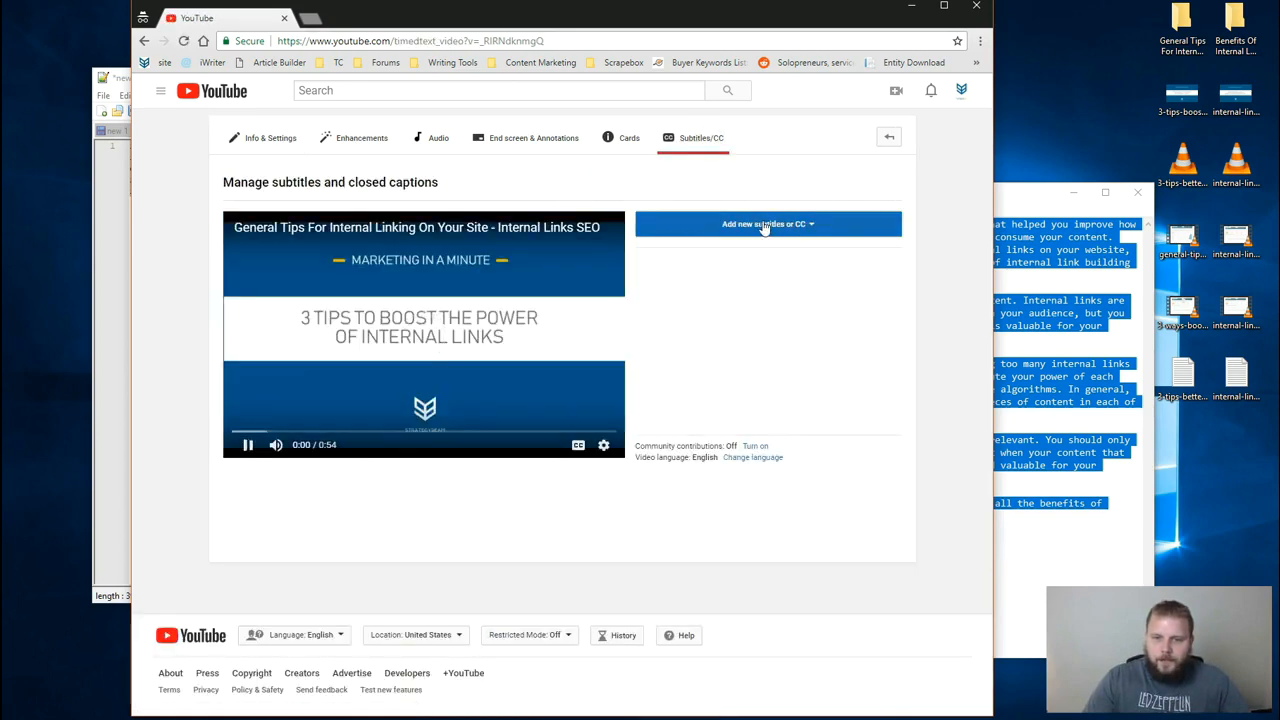
left_click(855, 226)
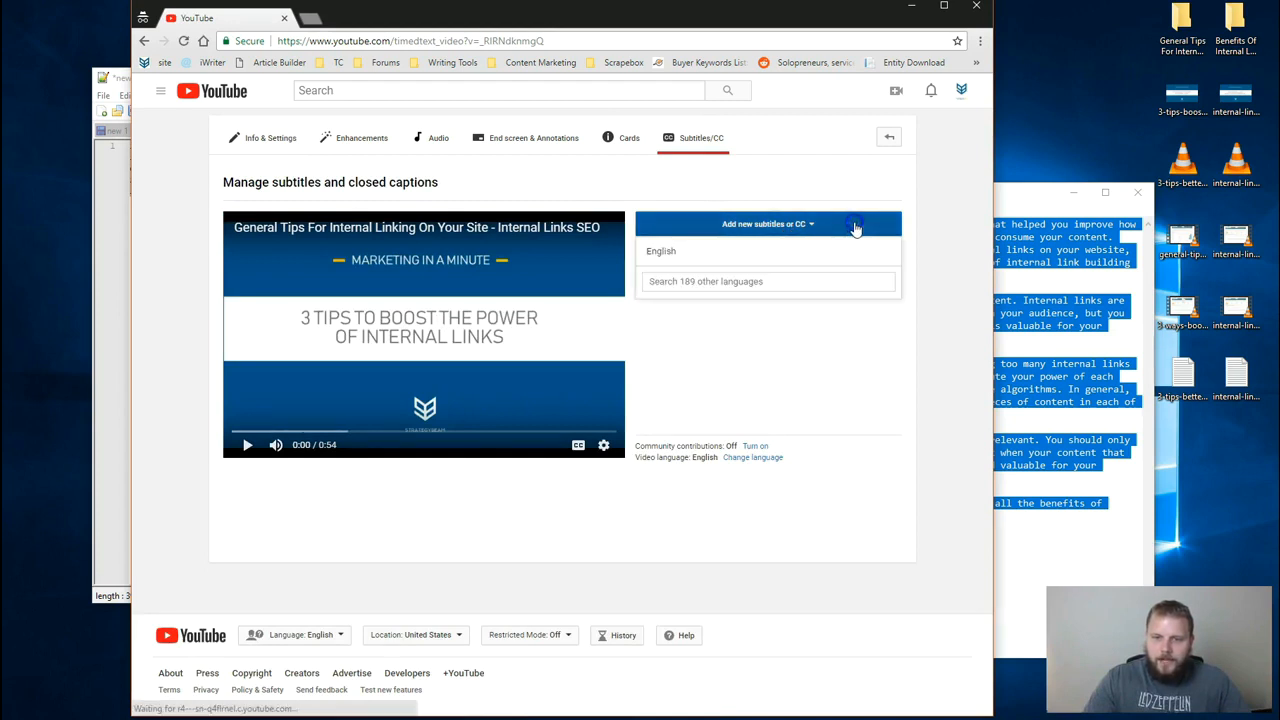
left_click(775, 254)
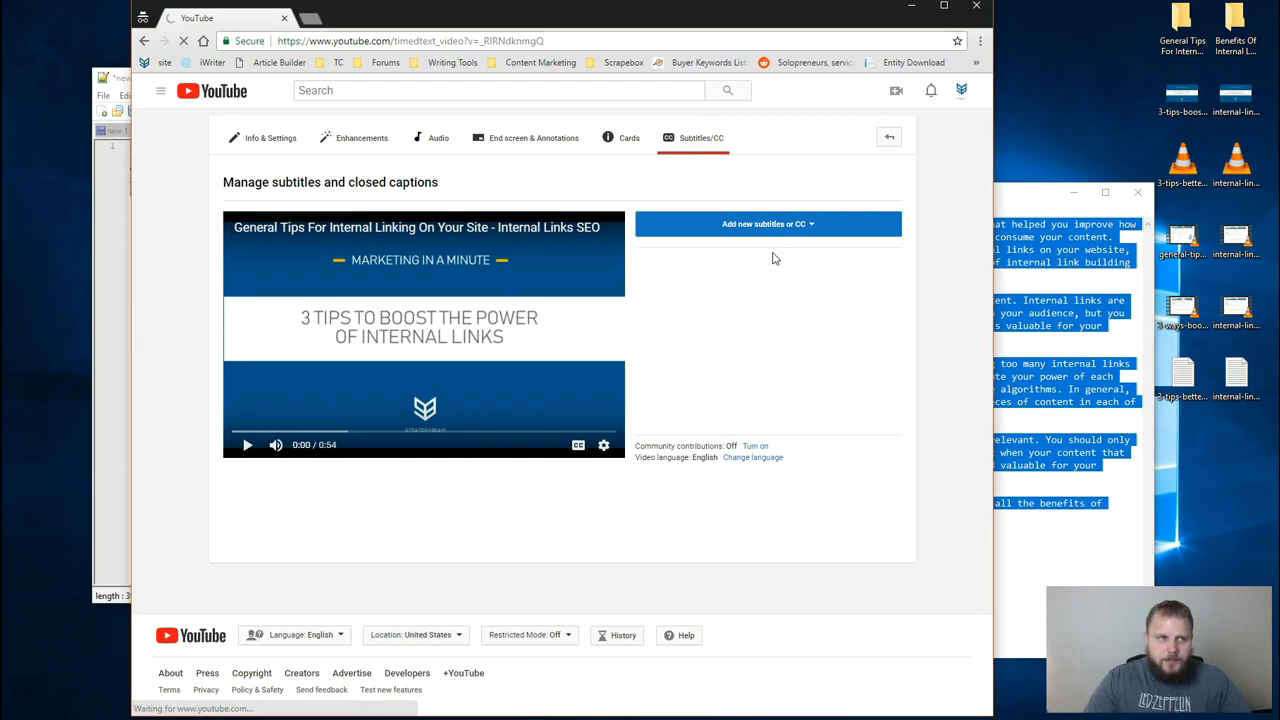
Open the 3-tips-better-internal-links-audio transcript, replace "seo" with "SEO" in its first sentence, and copy the whole text.
double_click(1184, 377)
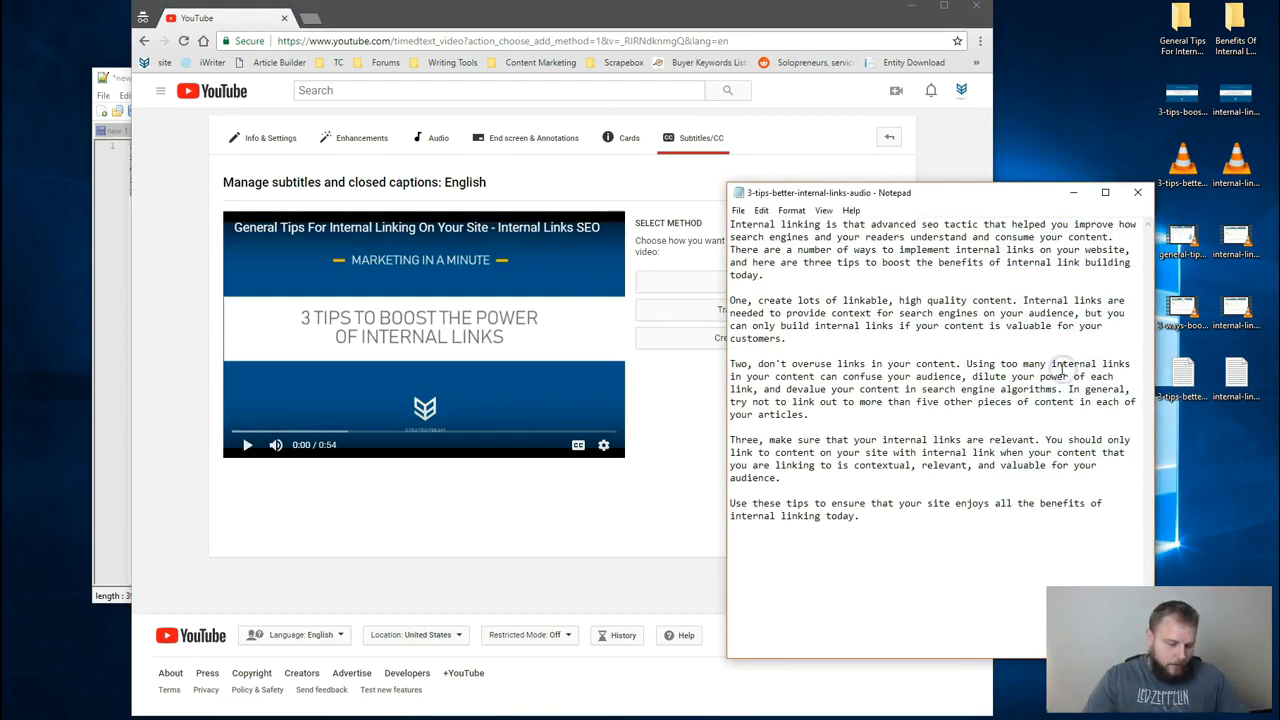
key("ctrl+a")
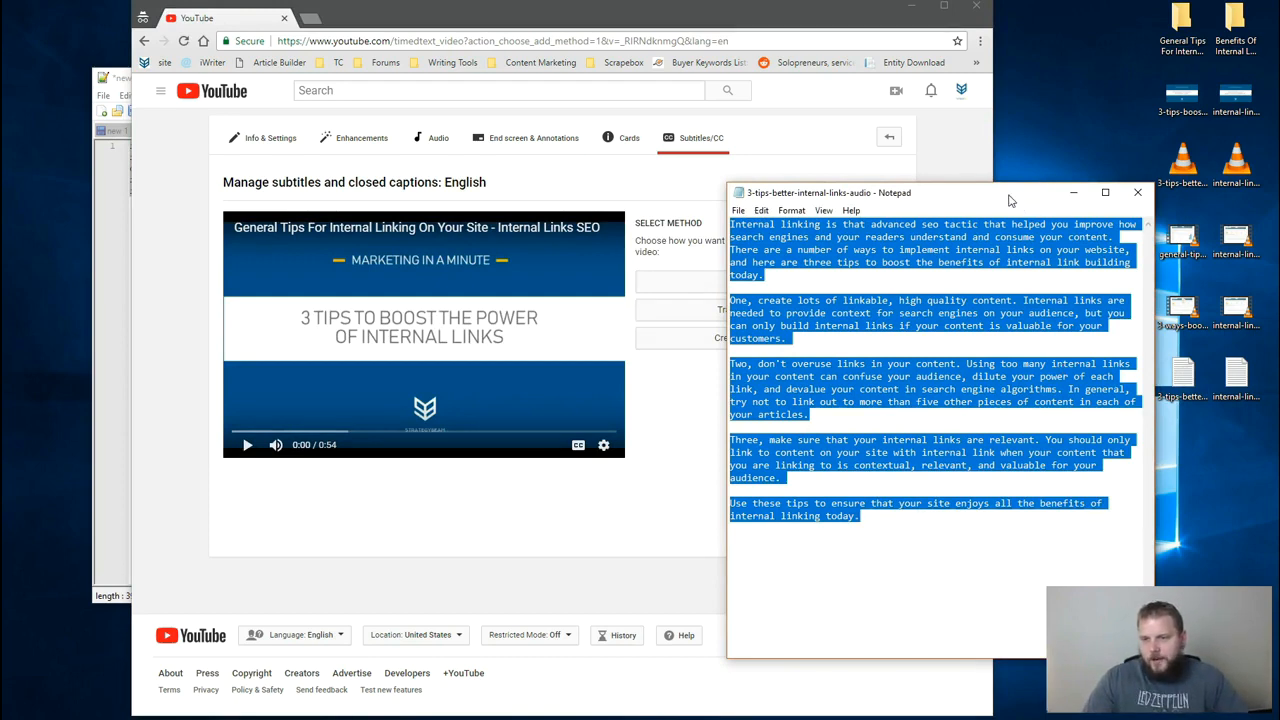
left_click(944, 229)
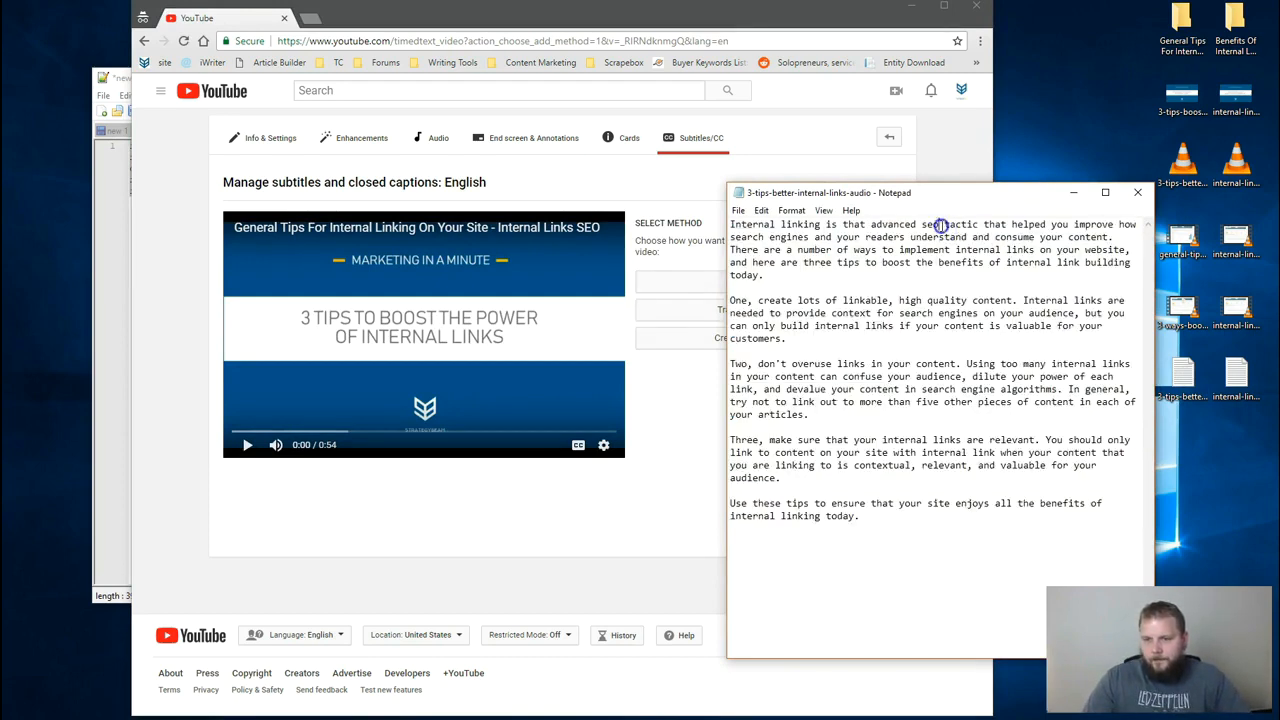
key("BackSpace")
key("BackSpace")
key("BackSpace")
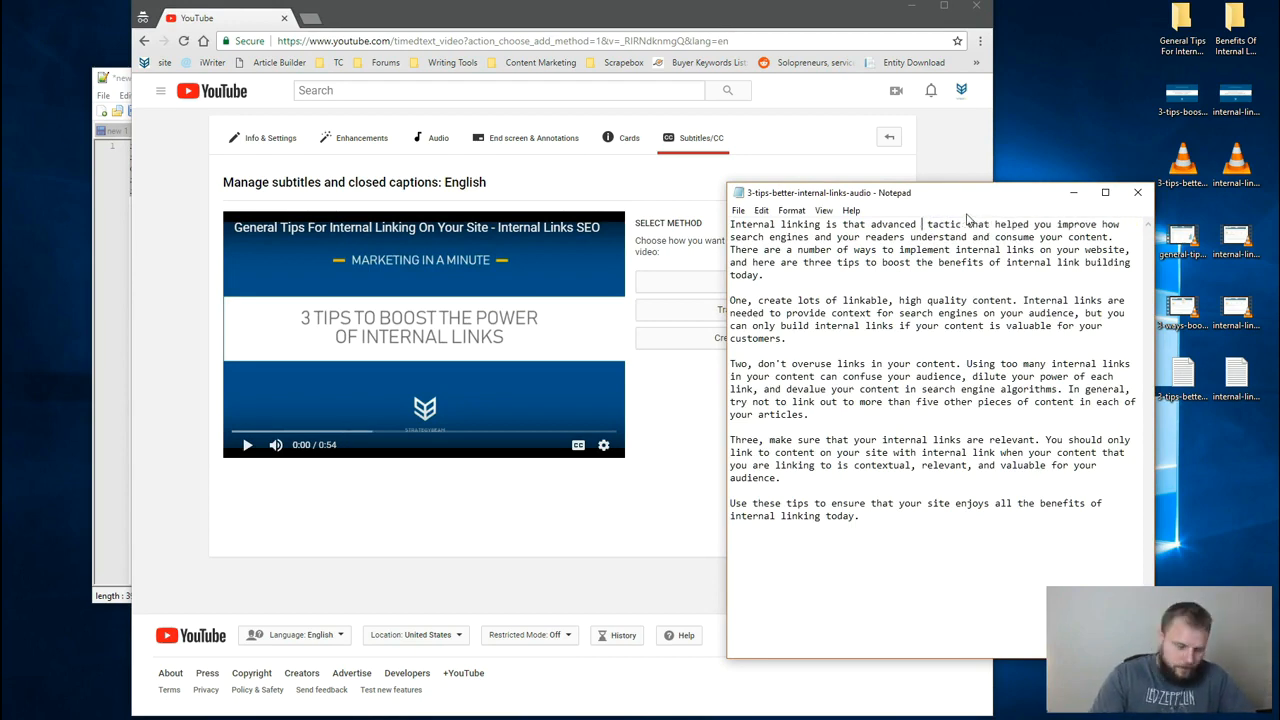
type("SEO")
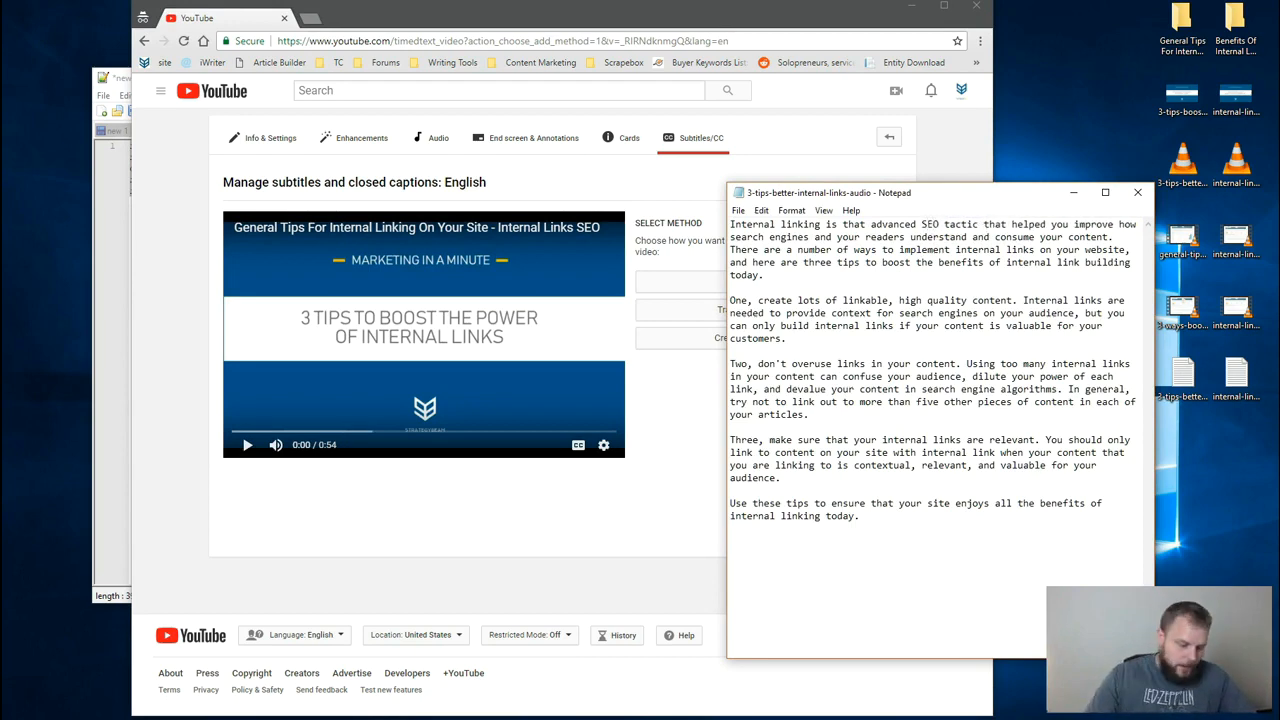
key("ctrl+a")
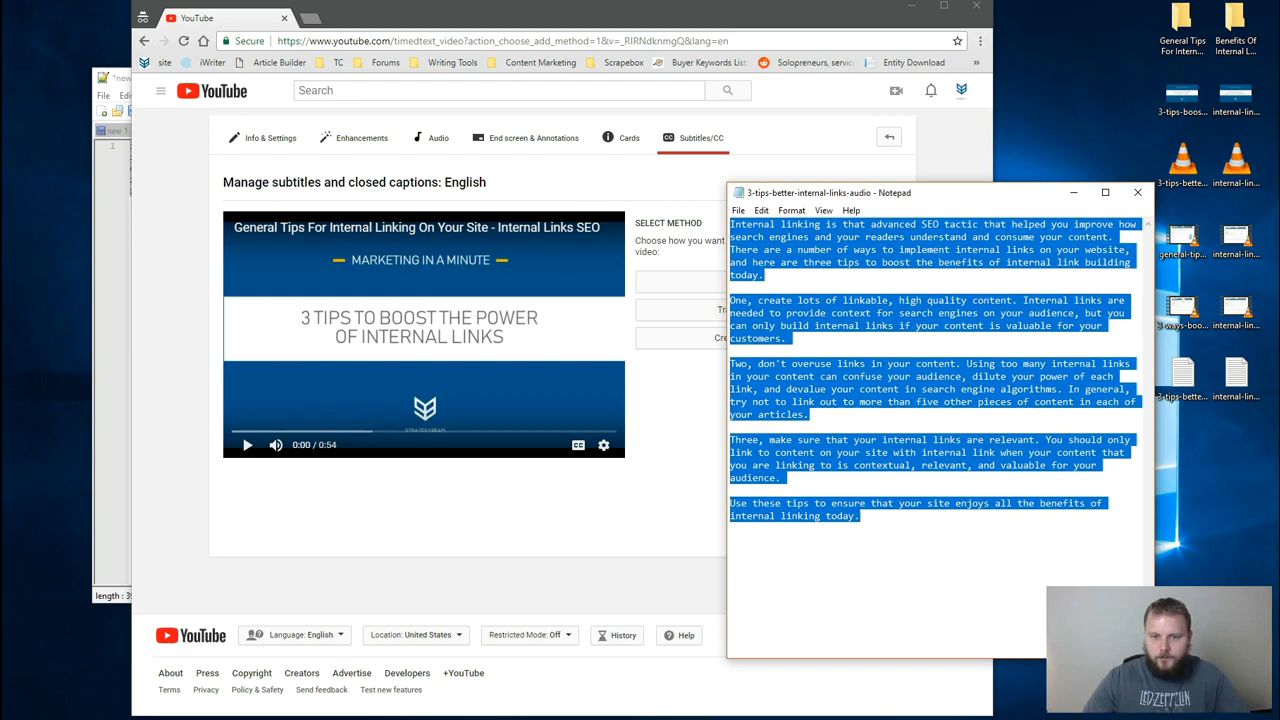
Use Transcribe and auto-sync to paste the copied transcript into the video's English subtitles and set the timings.
left_click(668, 314)
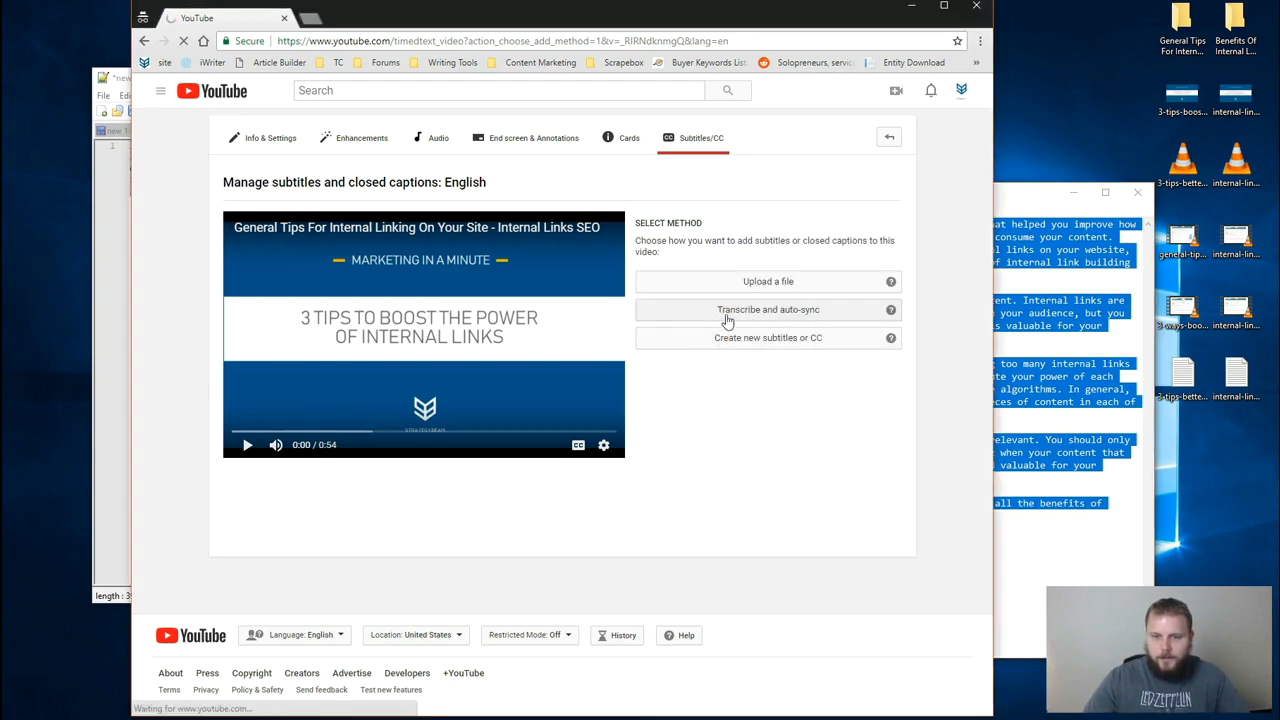
left_click(789, 326)
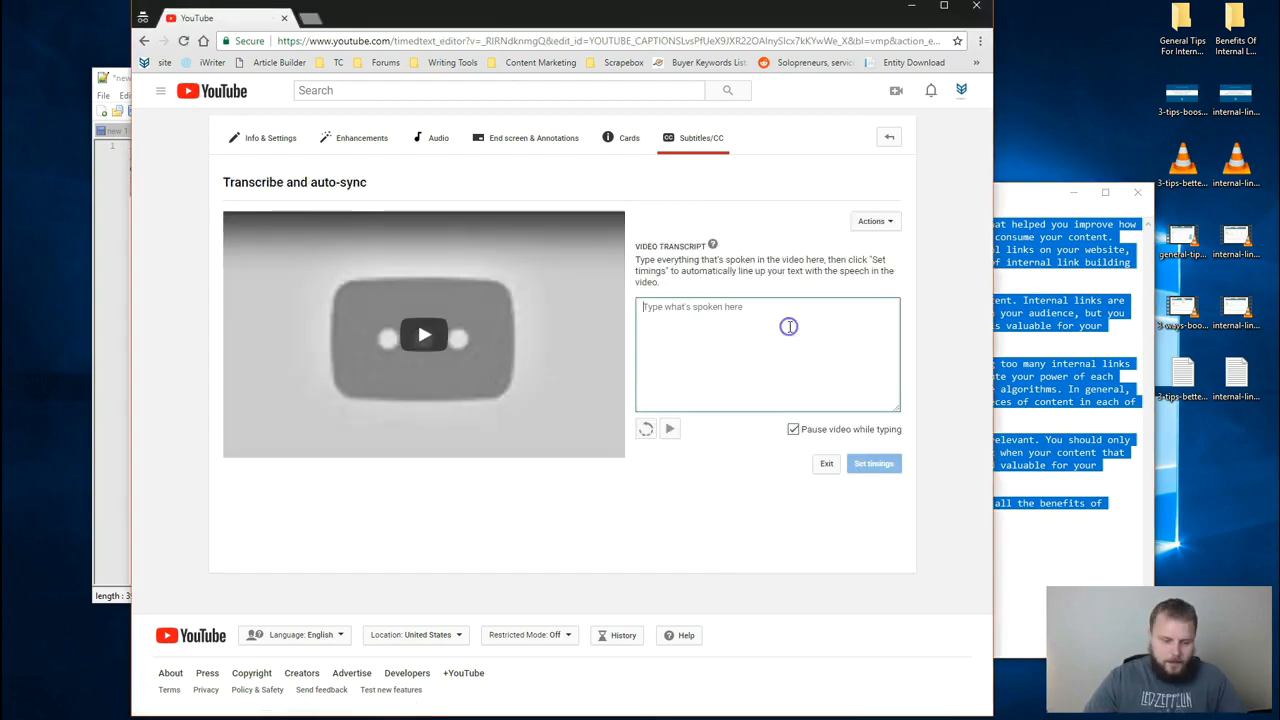
key("ctrl+v")
left_click(872, 465)
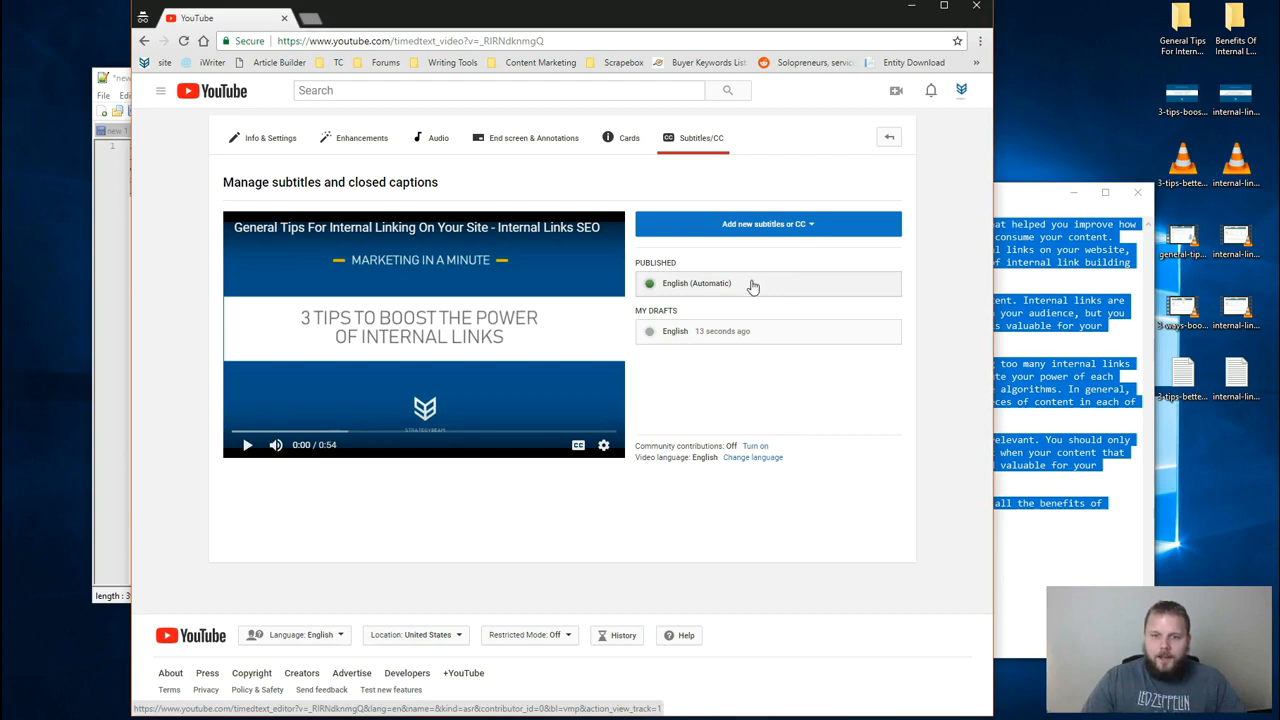
Open the English (Automatic) subtitles for editing and permanently delete their draft.
left_click(752, 286)
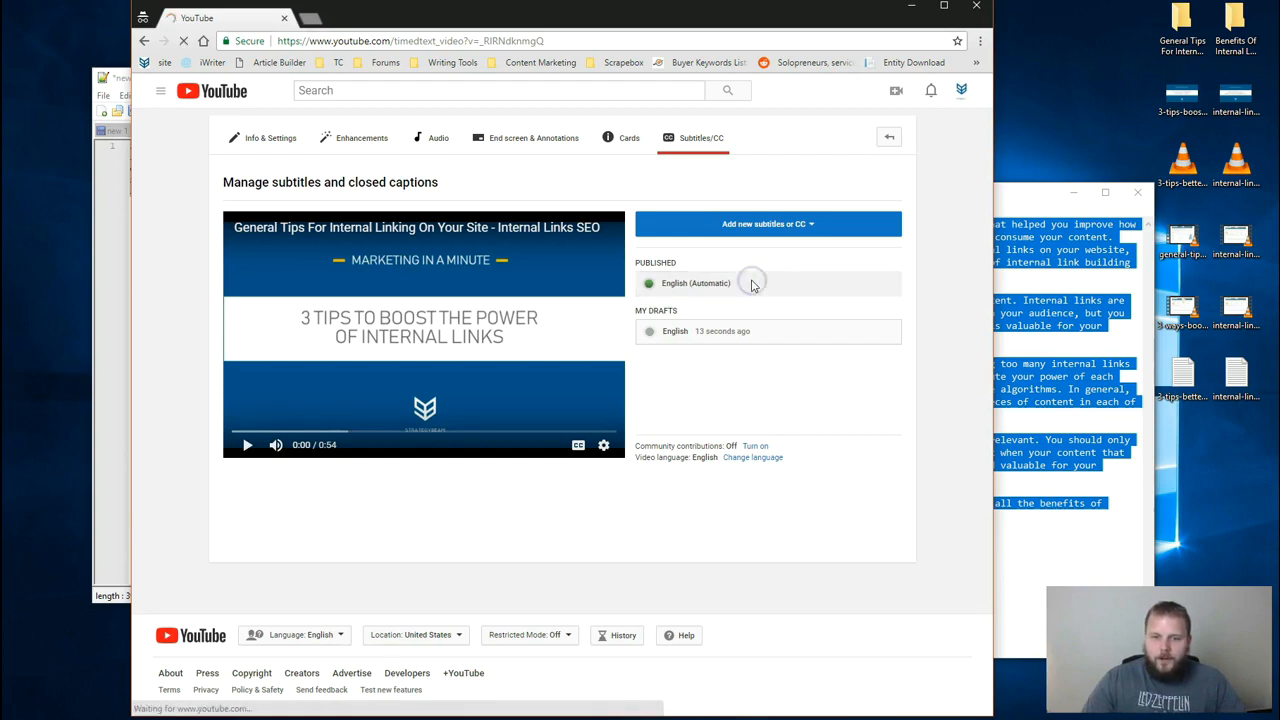
left_click(823, 183)
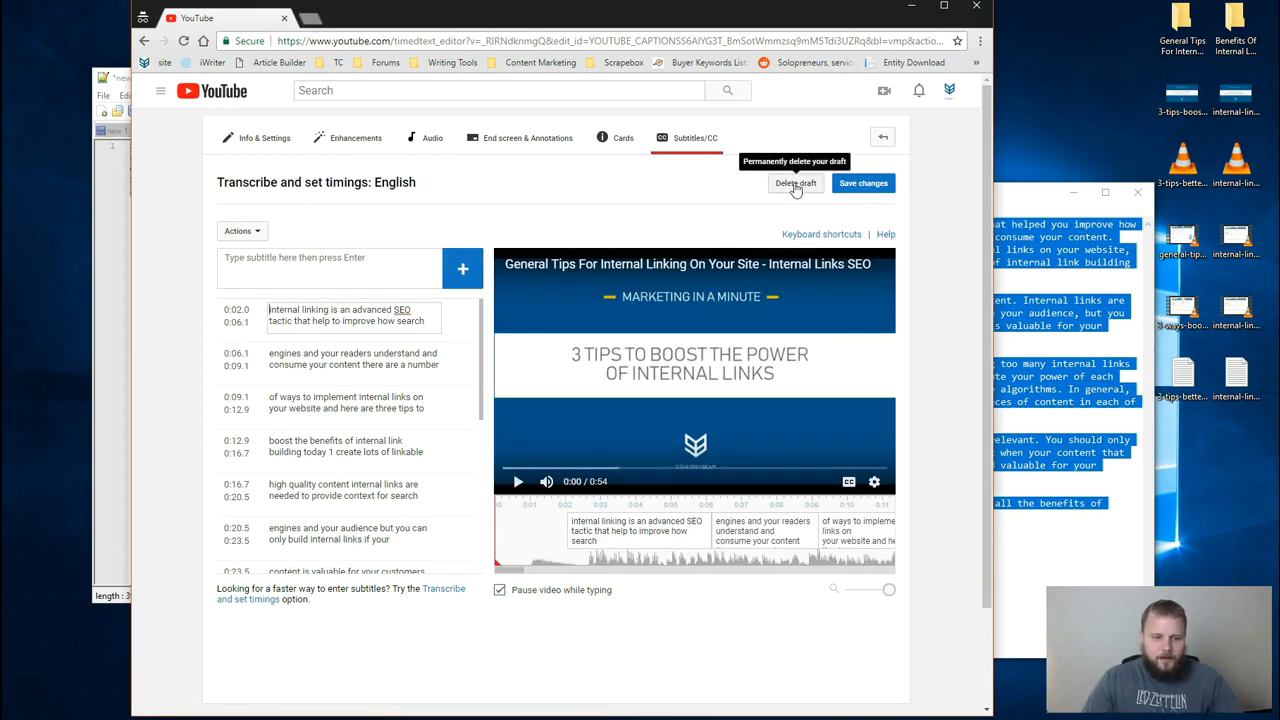
left_click(795, 185)
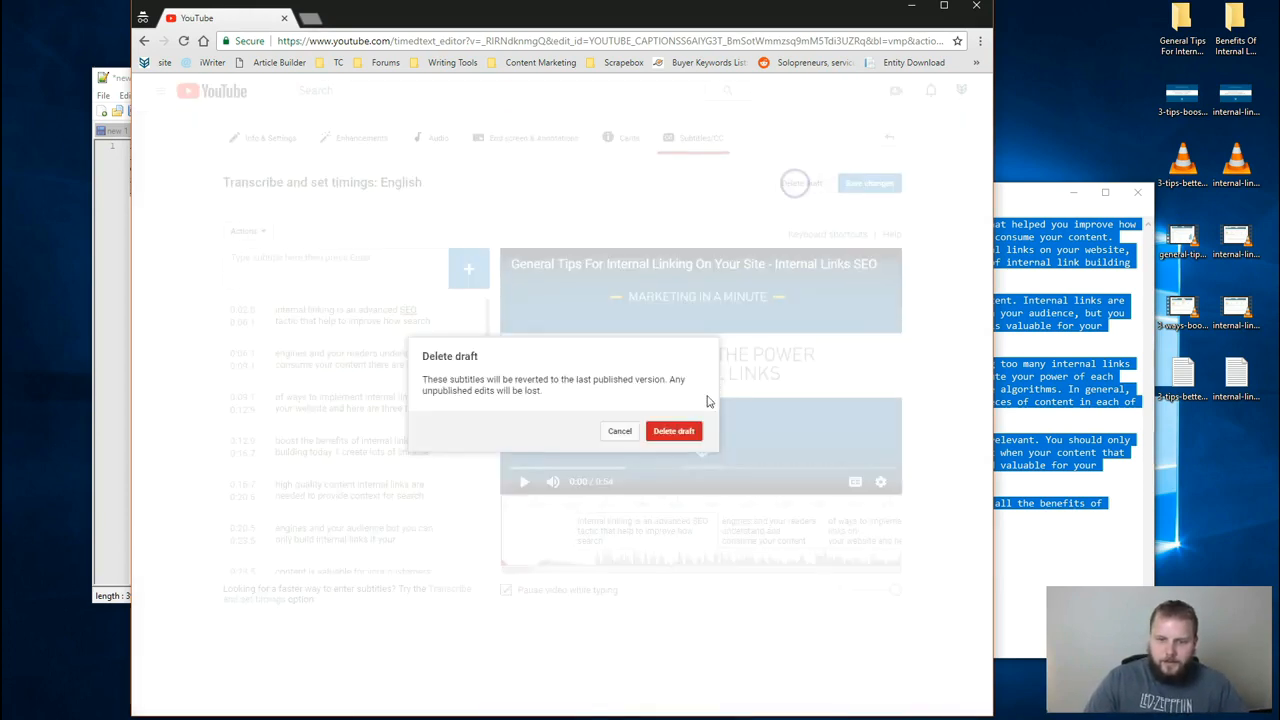
left_click(677, 430)
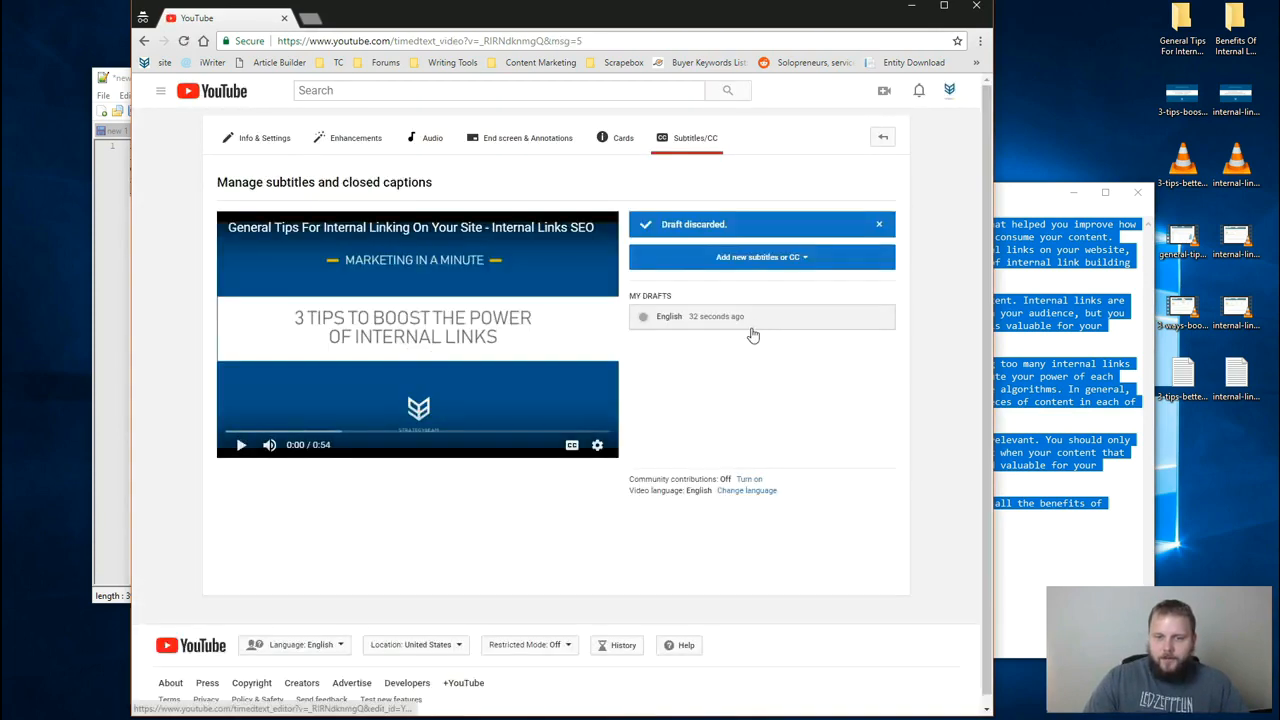
Publish the remaining English subtitle draft and download the published subtitles in .srt format.
left_click(749, 320)
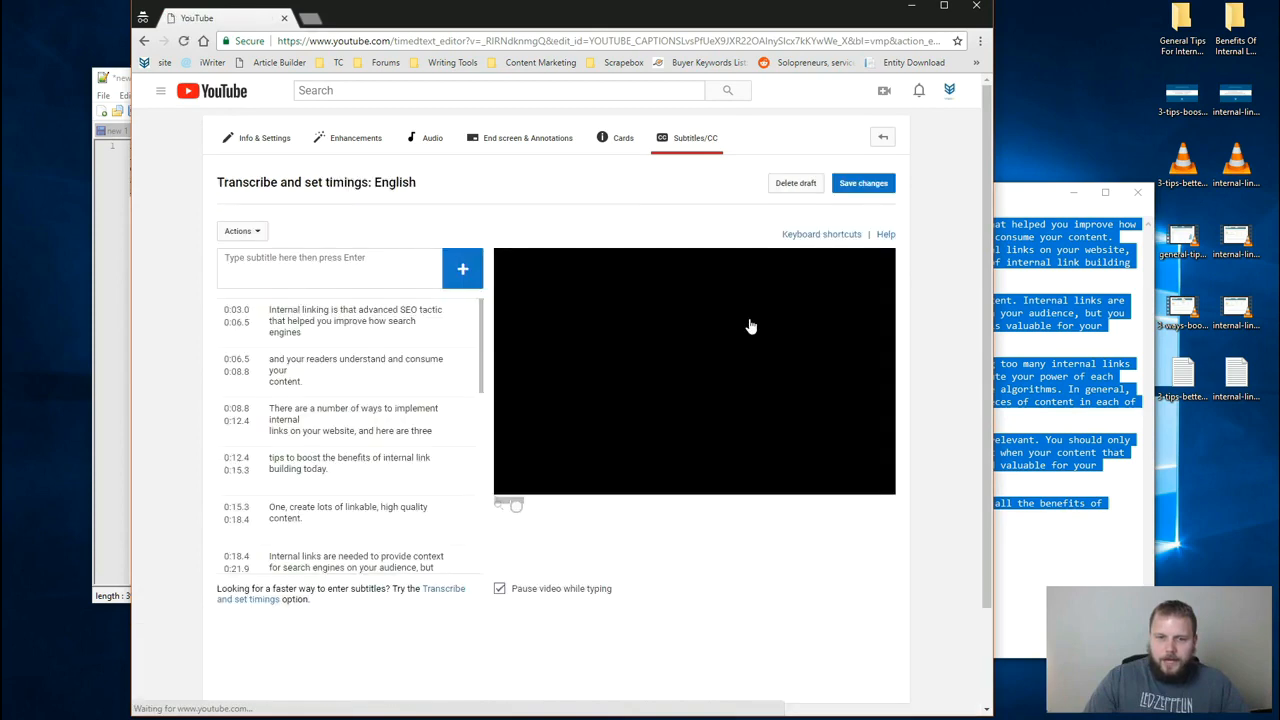
left_click(861, 185)
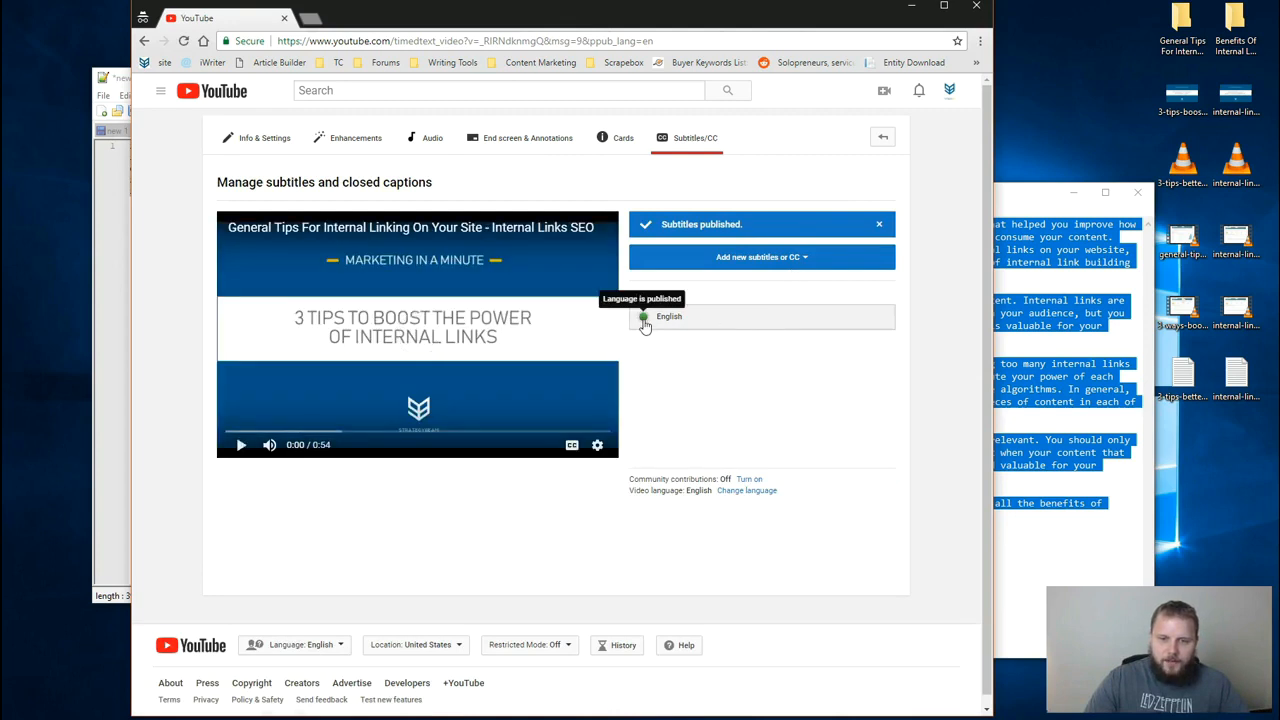
left_click(701, 325)
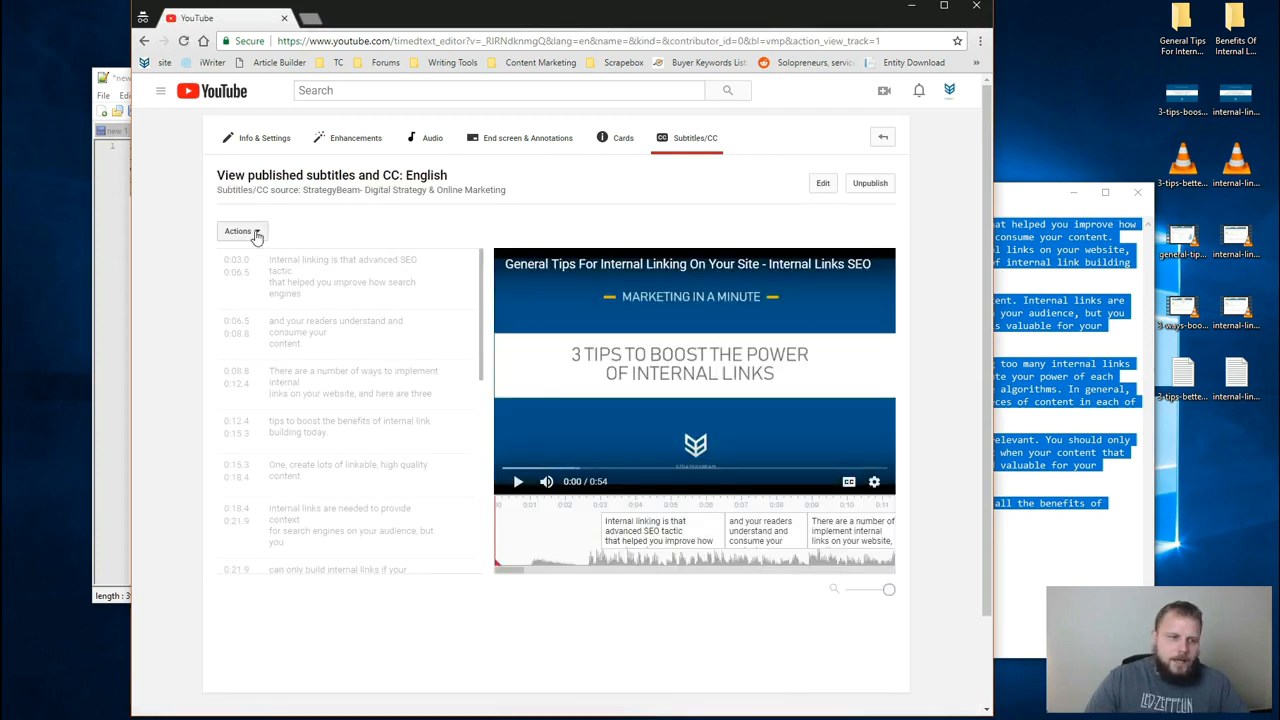
left_click(256, 233)
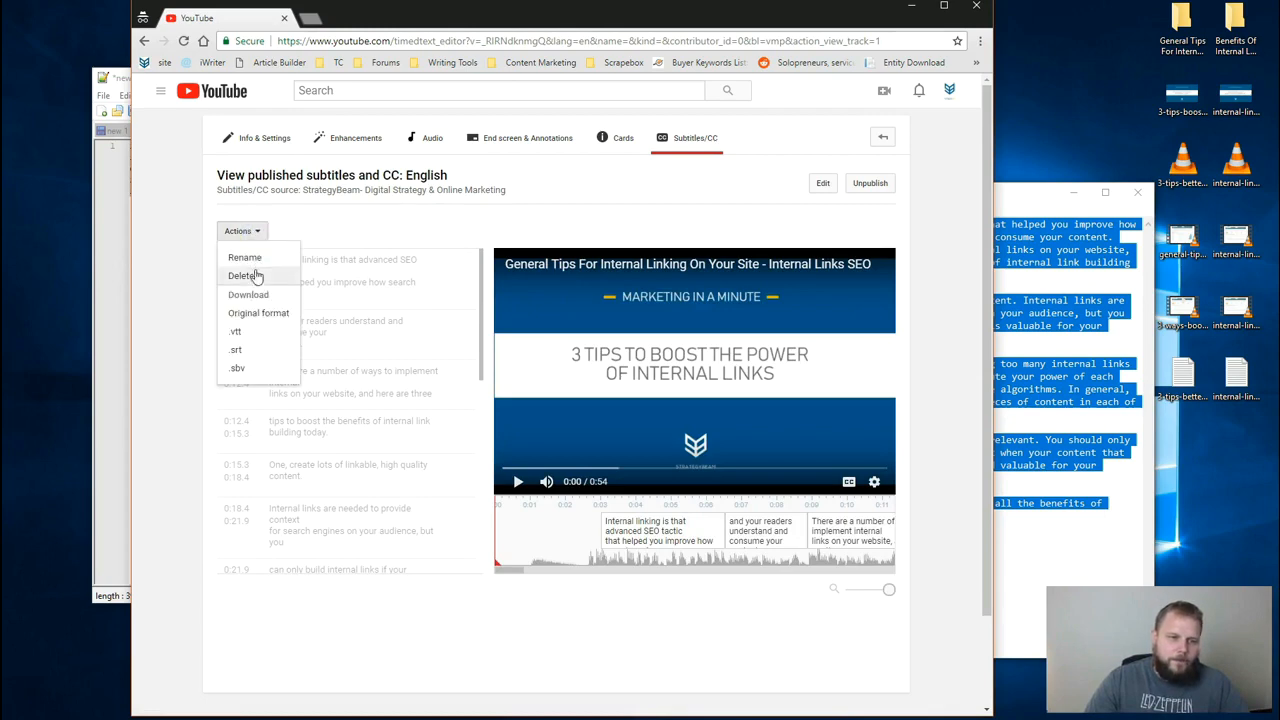
left_click(236, 349)
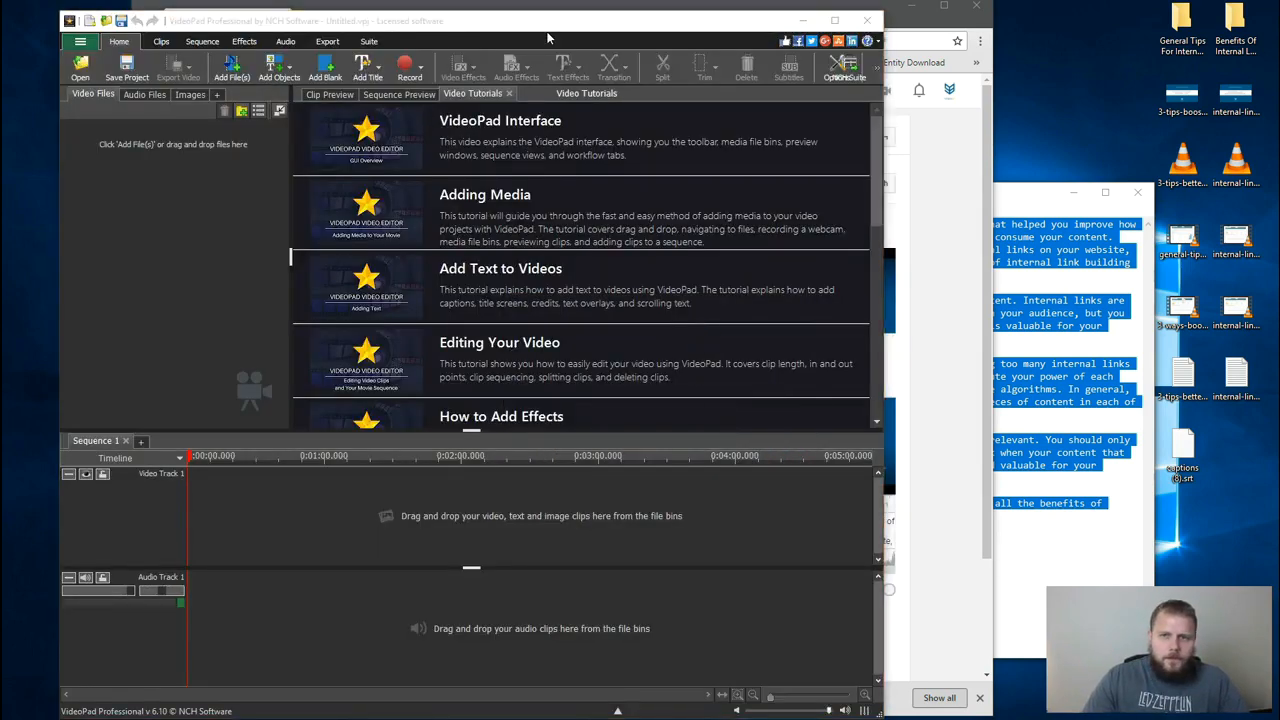
Switch to VideoPad and place the 3-ways-boost-internal-links-video1 file from the desktop at the start of Video Track 1.
left_click_drag(551, 28, 563, 18)
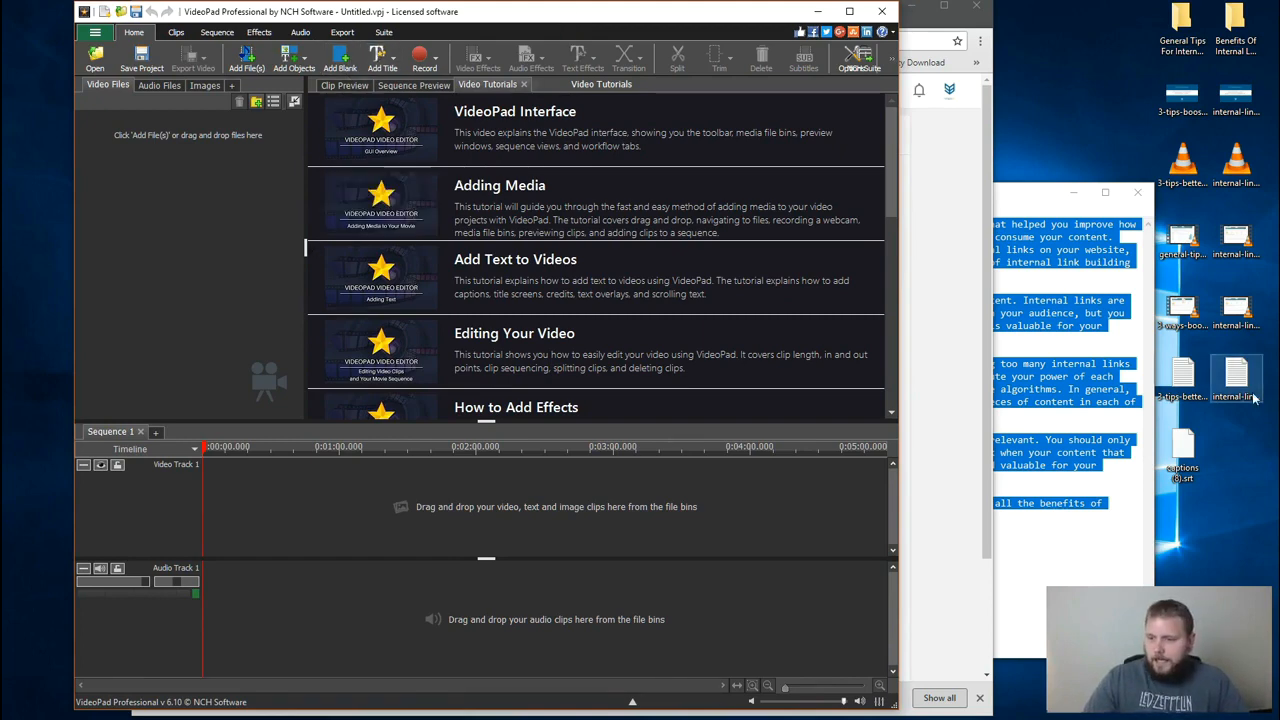
left_click(1183, 306)
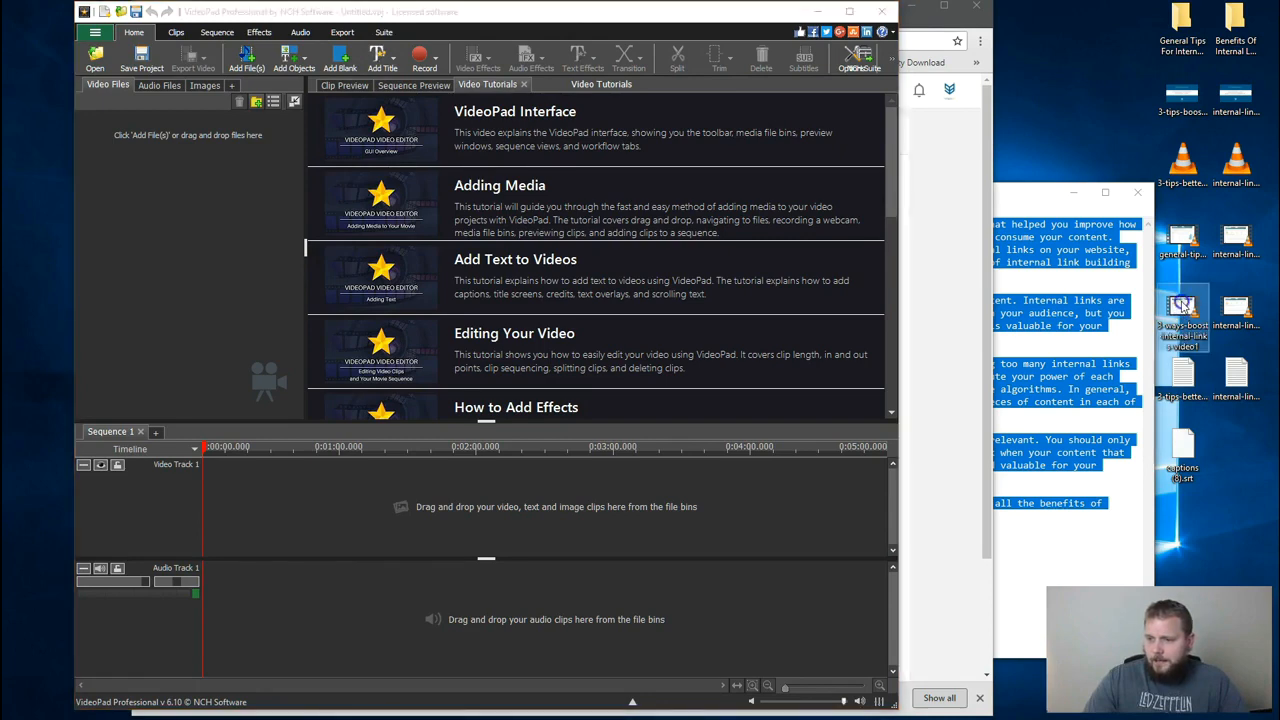
left_click_drag(1183, 306, 320, 508)
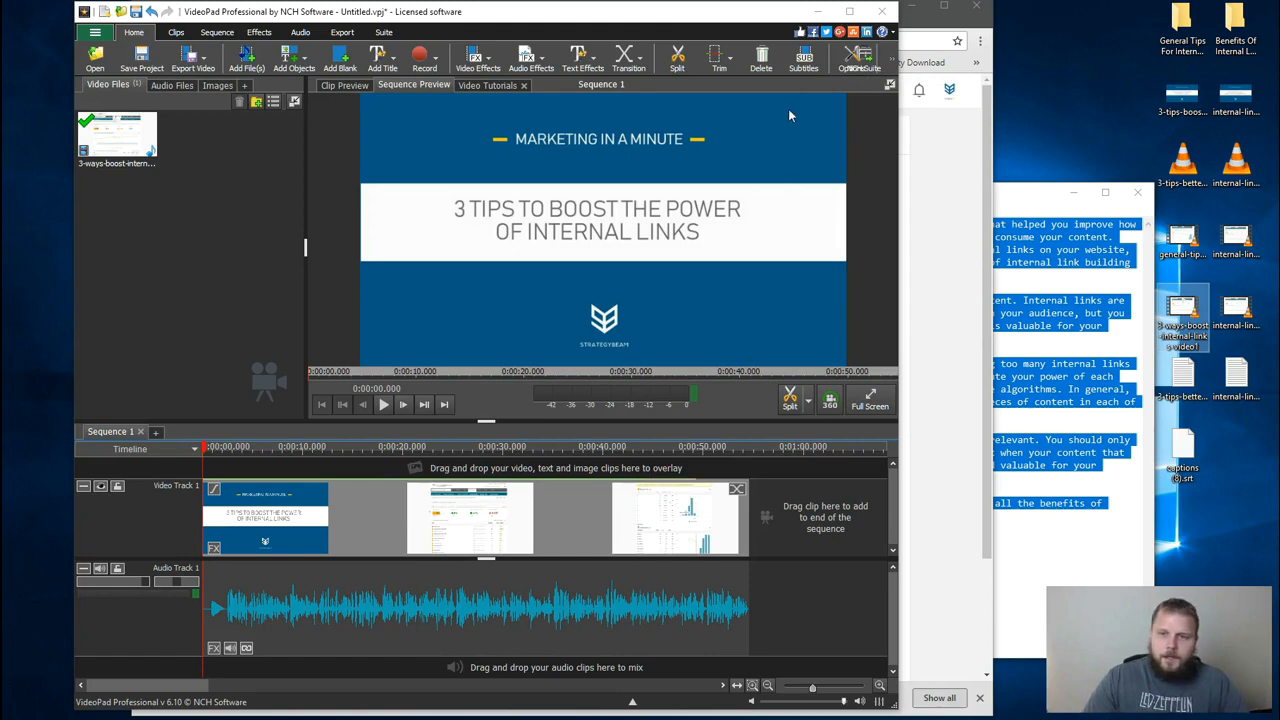
Load the captions (8).srt file from the desktop as subtitles for Sequence 1.
left_click(567, 505)
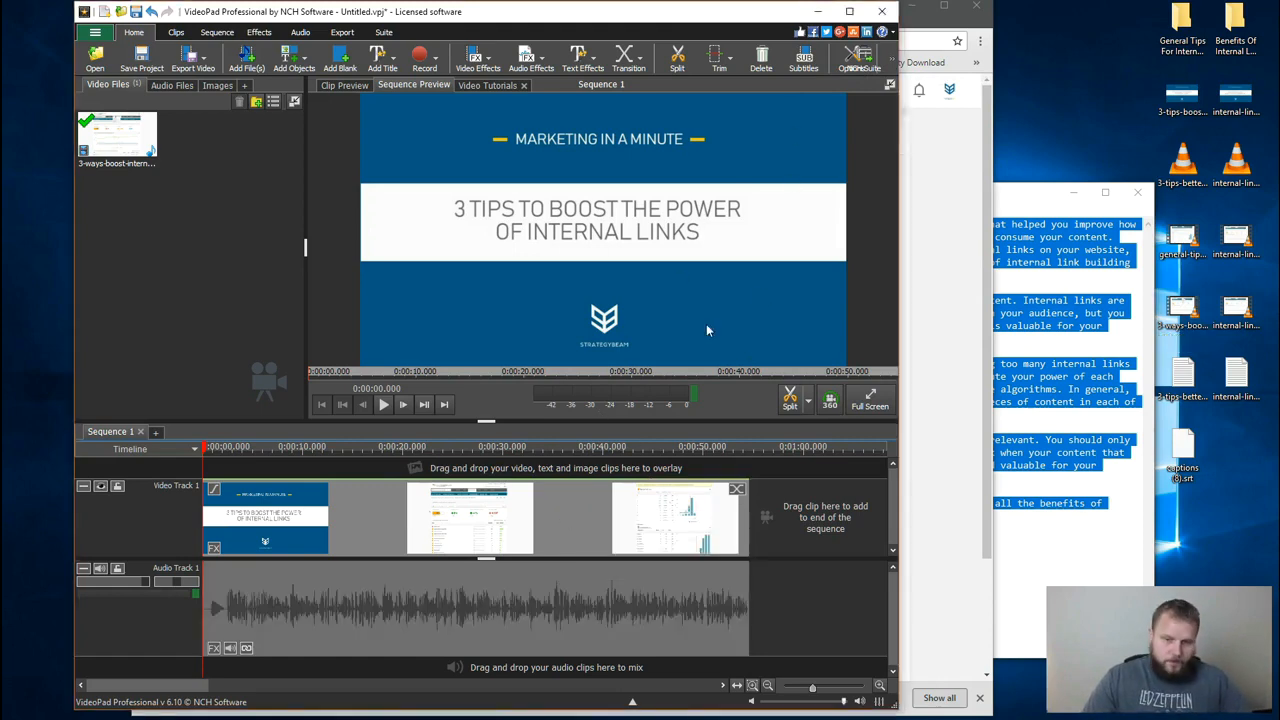
left_click(808, 68)
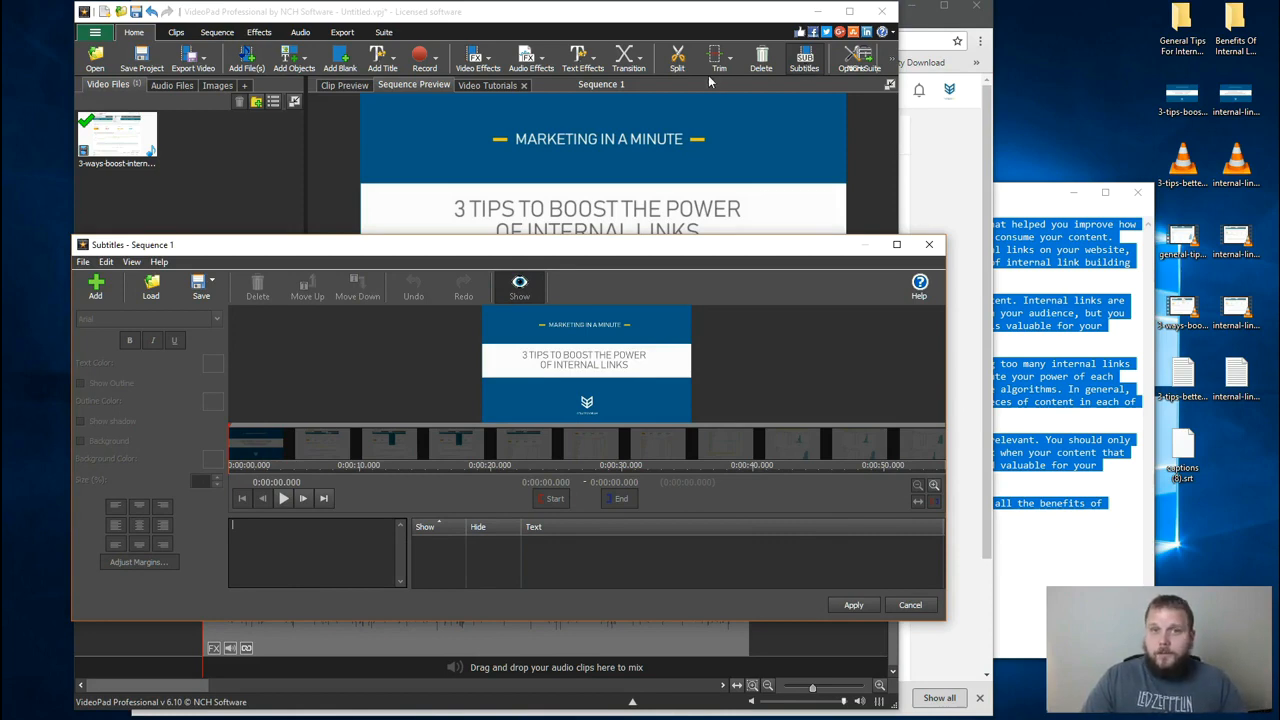
left_click(150, 285)
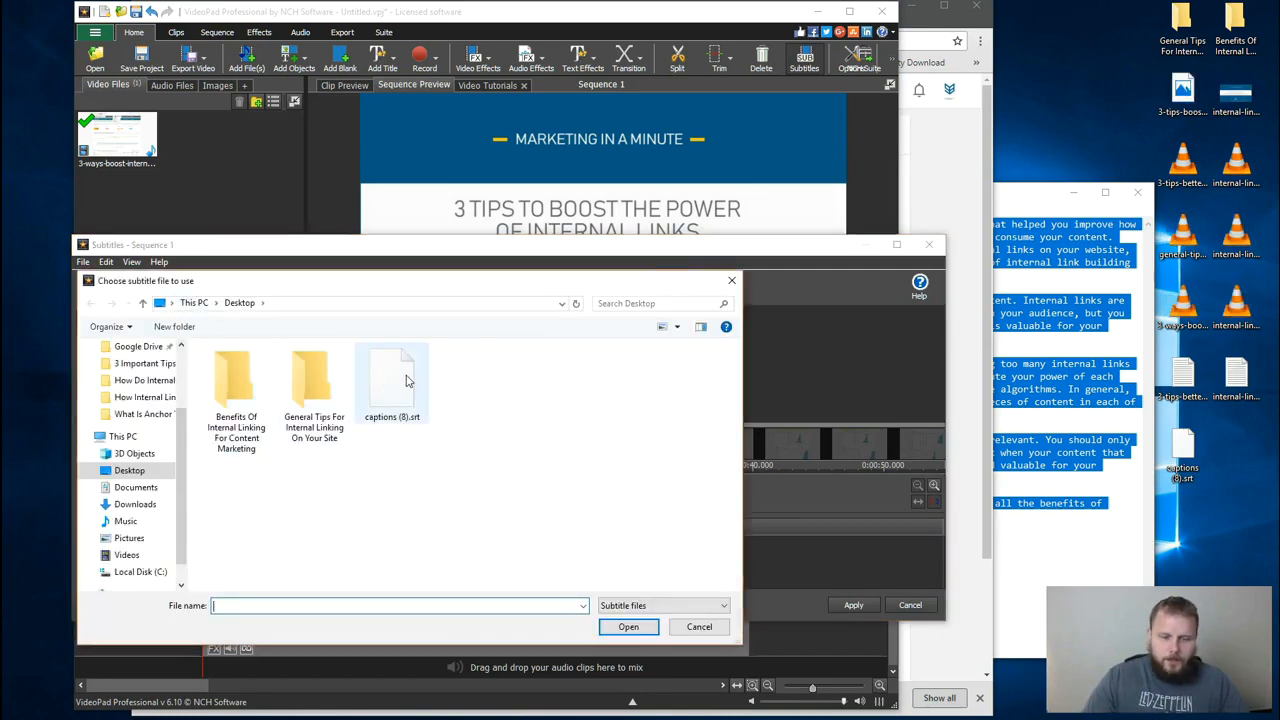
double_click(403, 380)
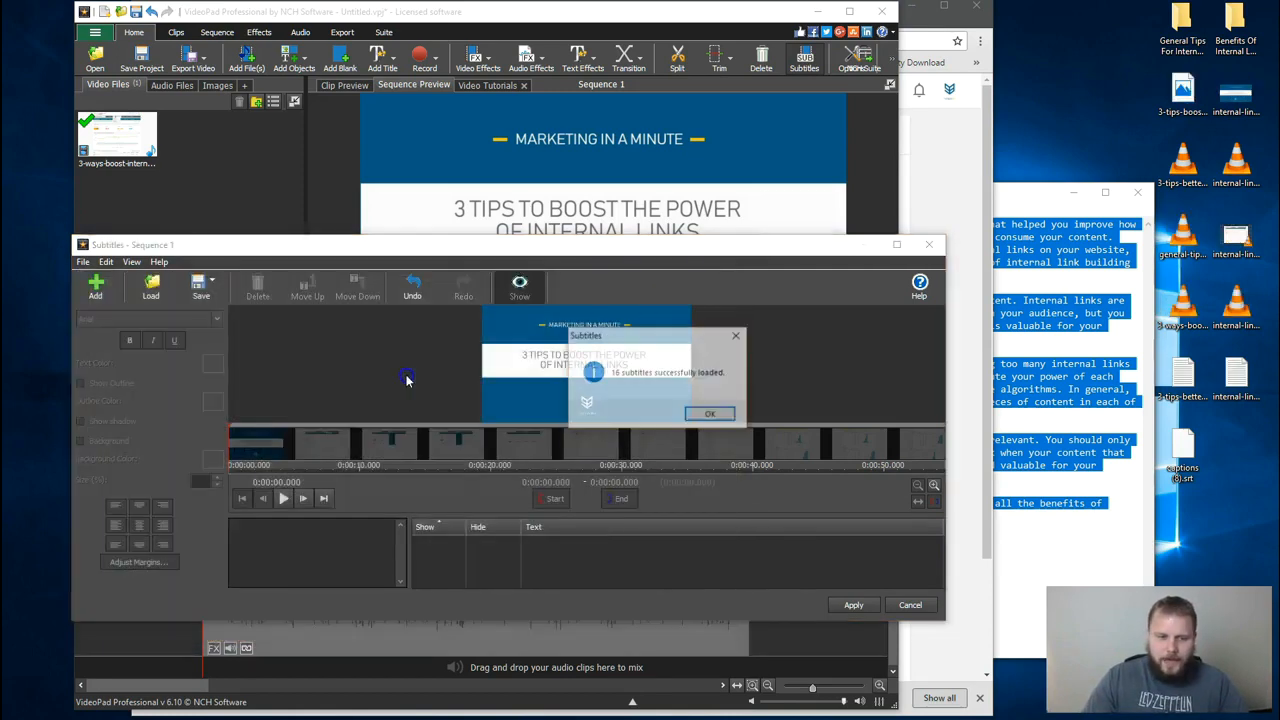
left_click(712, 414)
Set the text size of the loaded subtitles to 9% and apply them to the sequence.
left_click(452, 555)
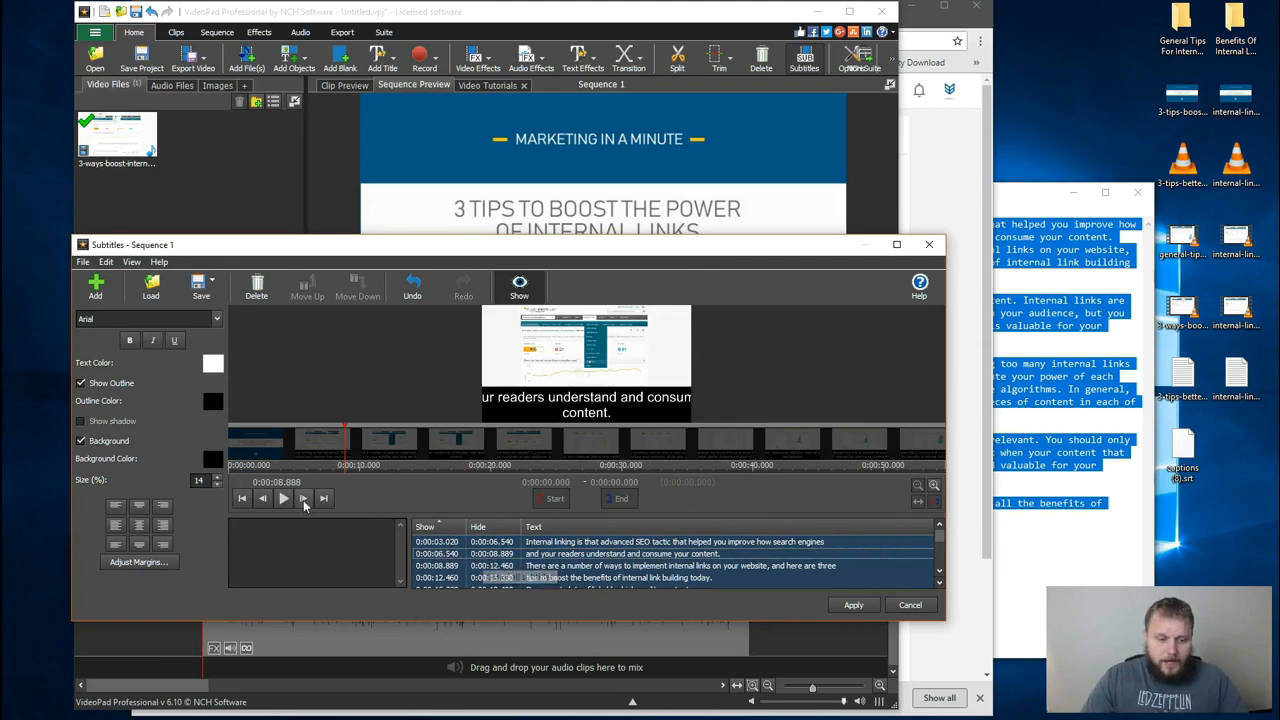
left_click(217, 484)
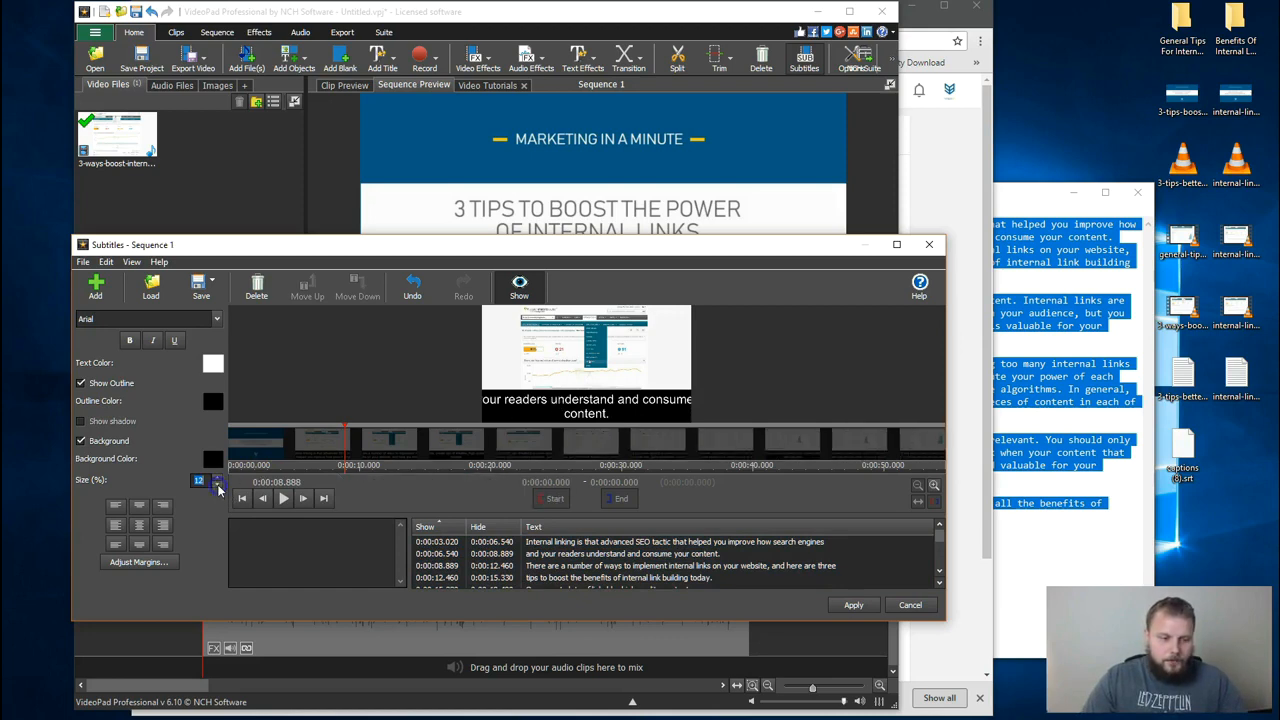
left_click(217, 484)
left_click(217, 484)
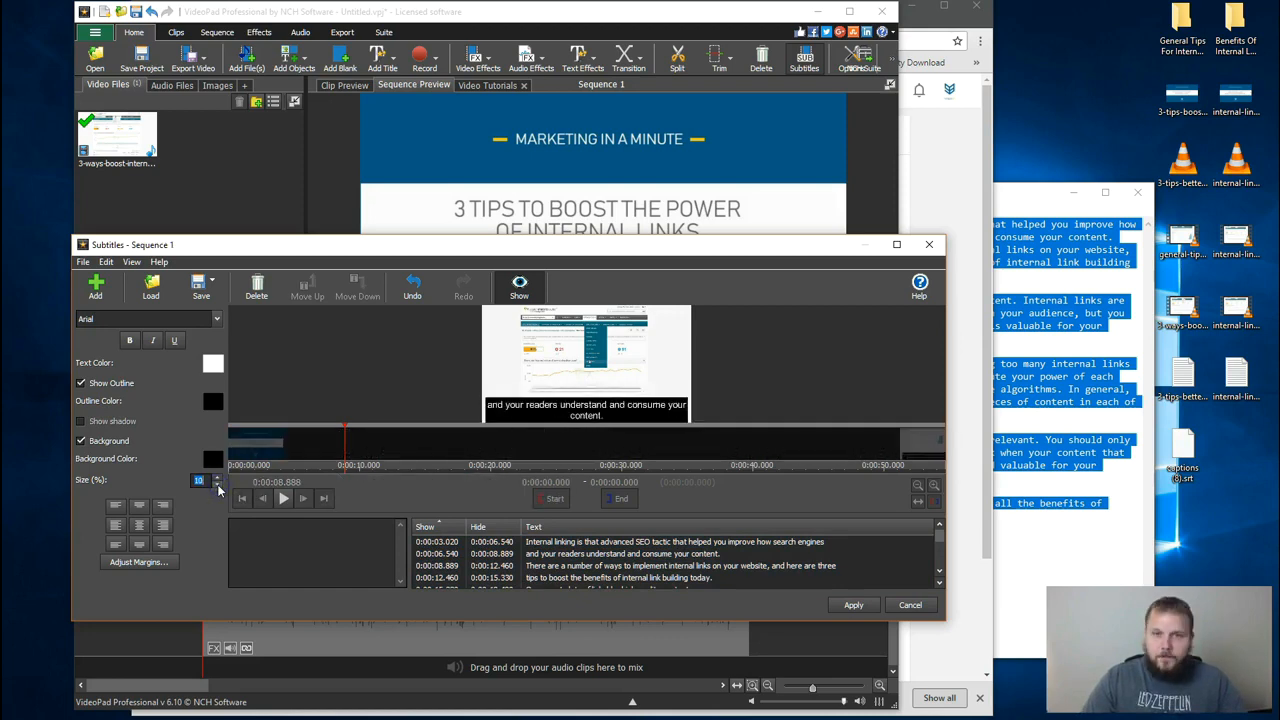
left_click(217, 484)
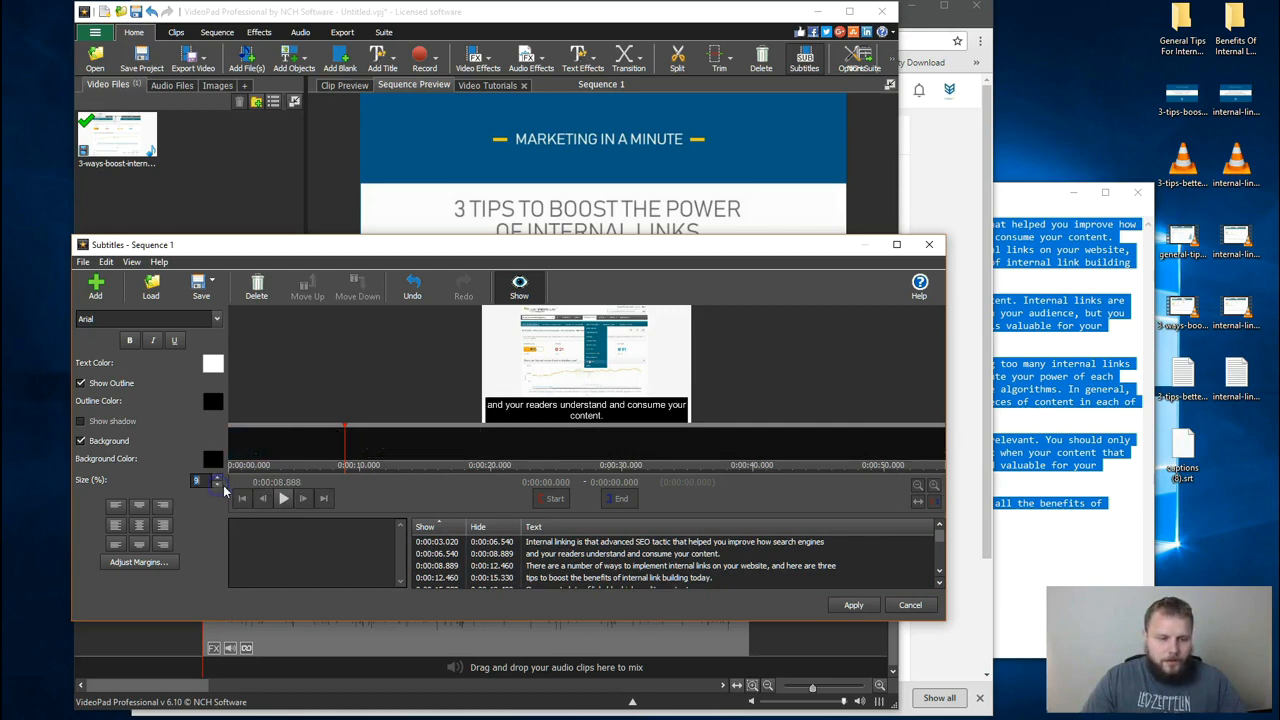
left_click(860, 608)
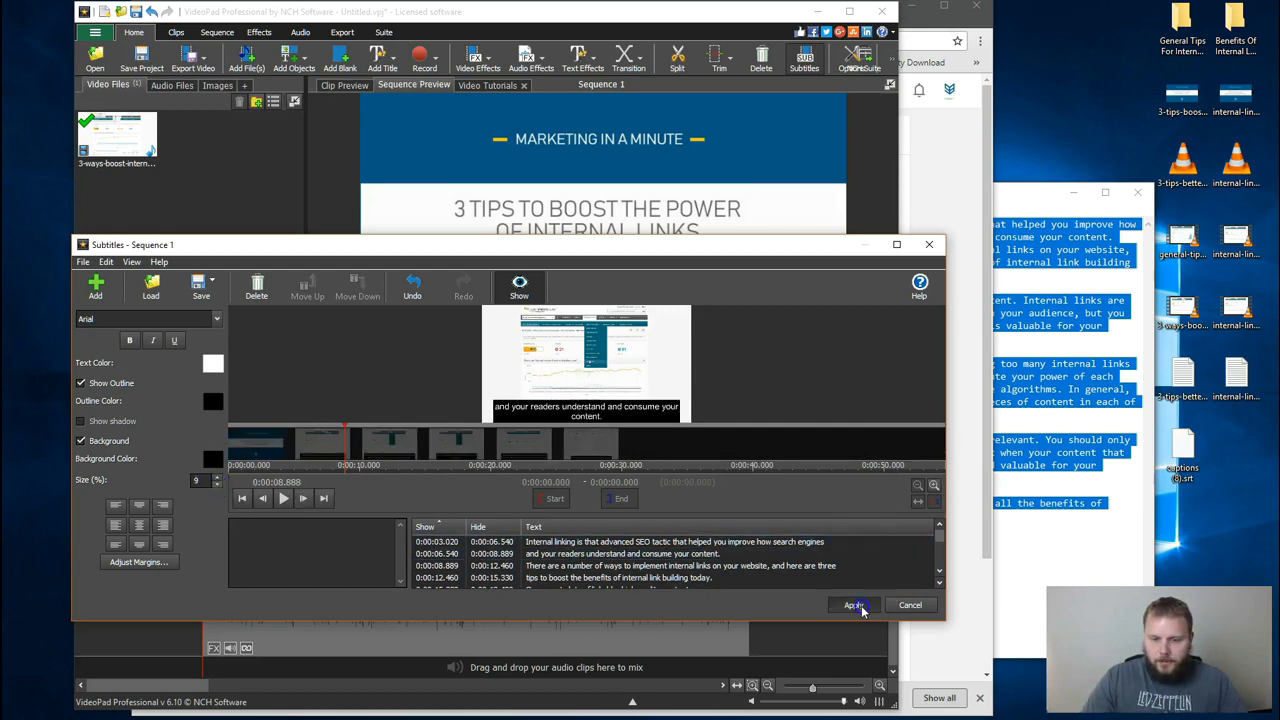
Export the sequence to the desktop as an HD 720p .mp4 video file named 3-tips-boost-seo-internal-links-instragram.
left_click(94, 32)
mouse_move(123, 177)
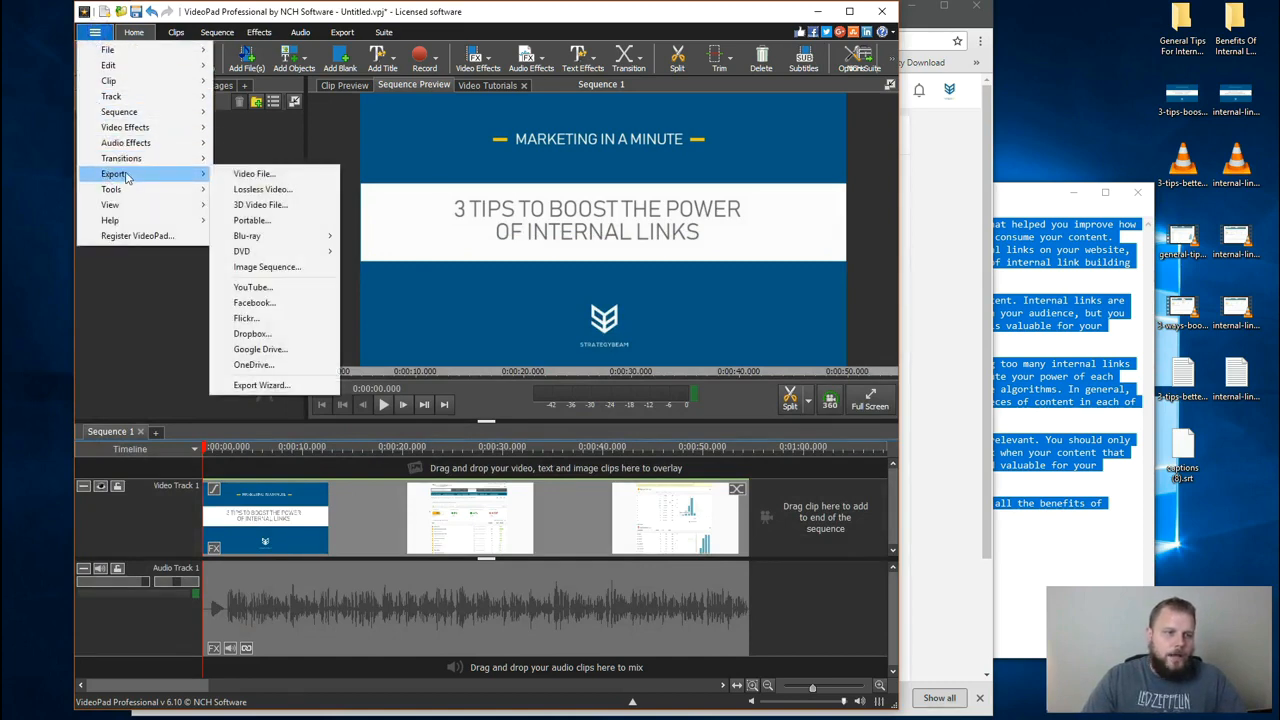
left_click(230, 176)
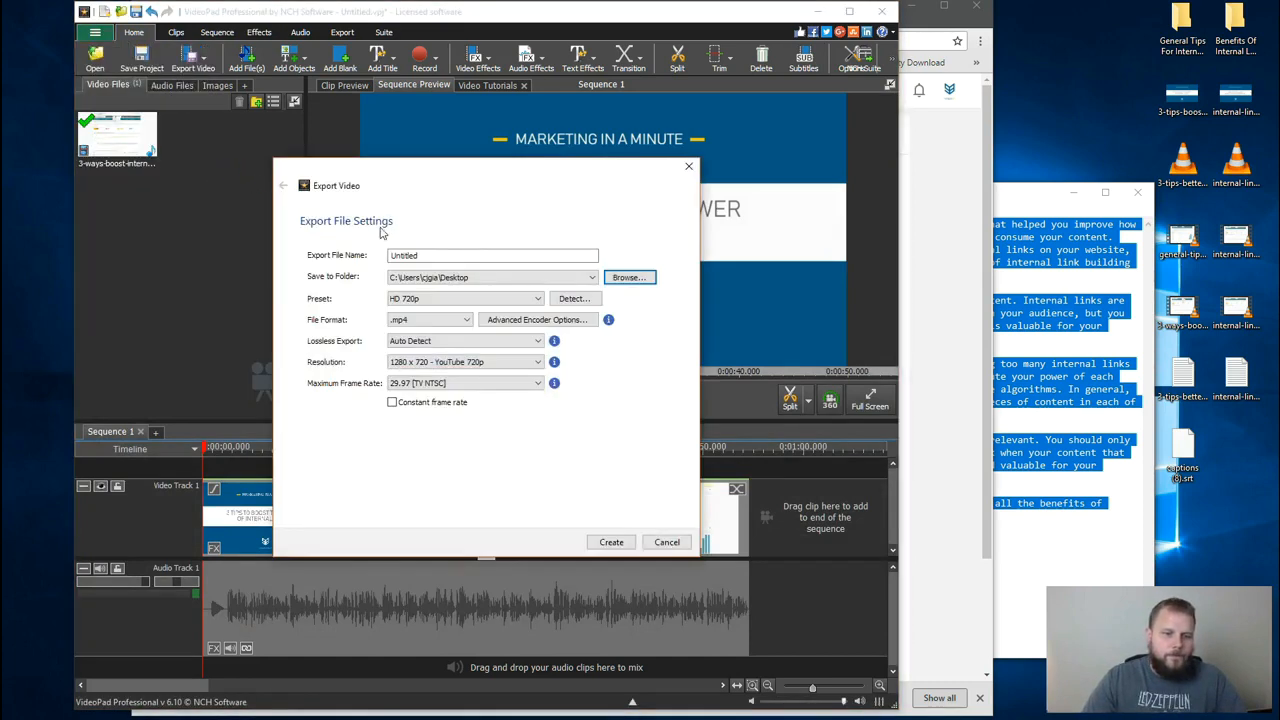
key("BackSpace")
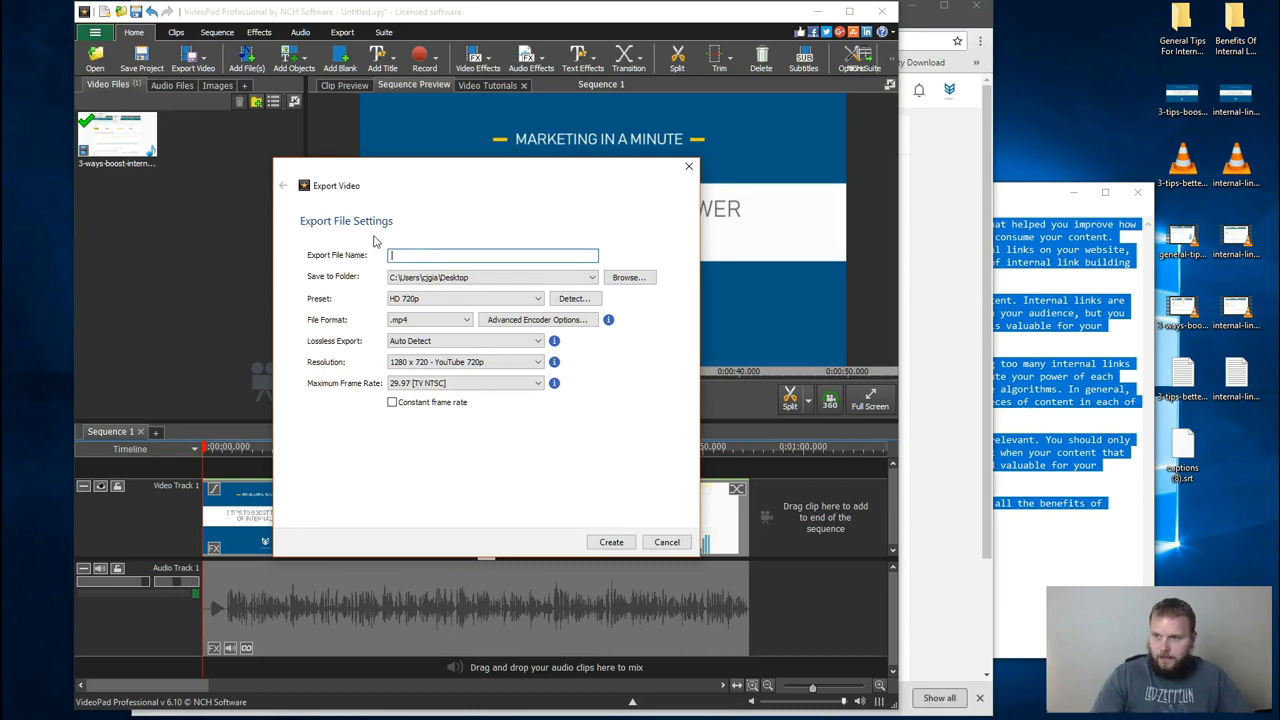
type("3-")
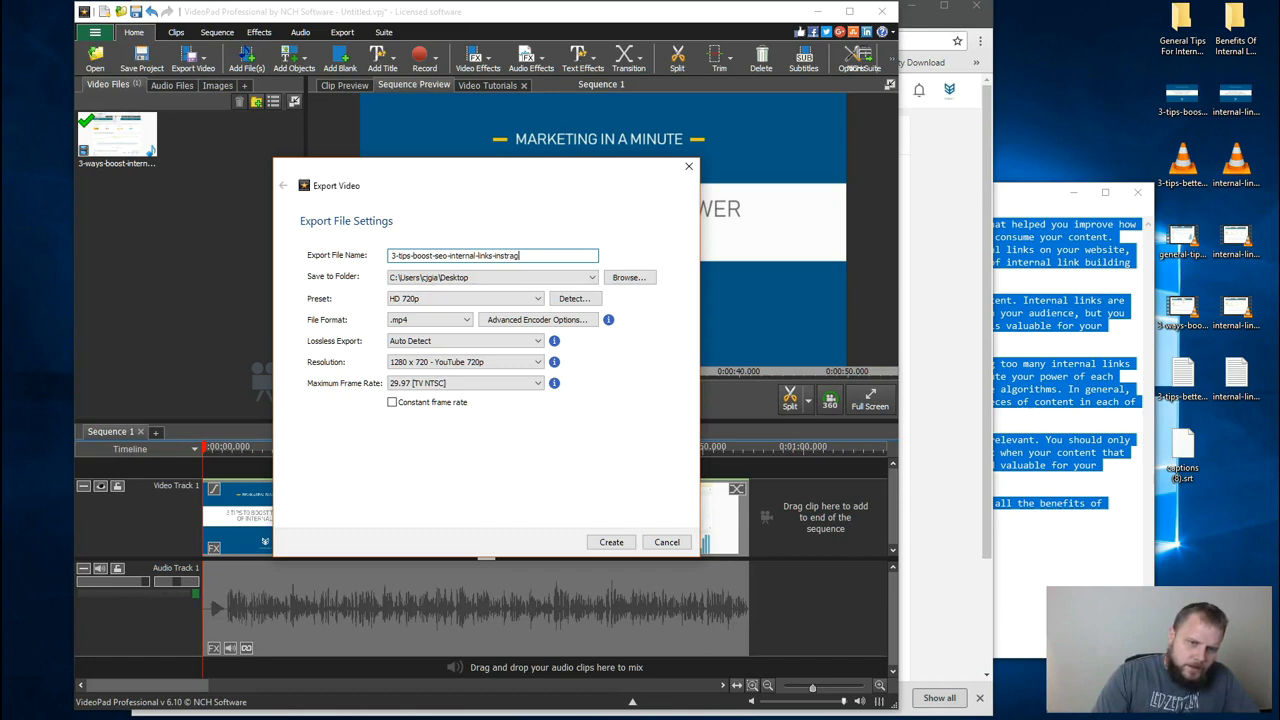
key("Return")
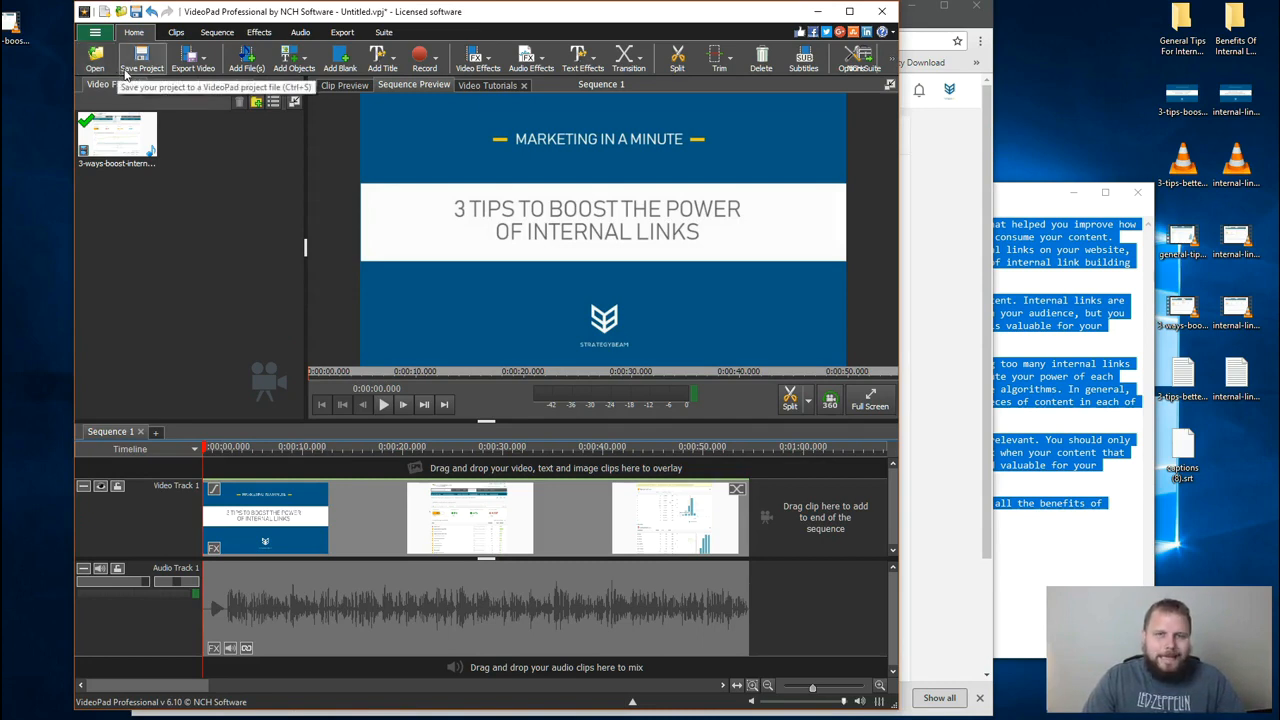
Open the exported 3-tips-boost-seo-internal-links-instragram.mp4 from the desktop in VLC media player to check its subtitles.
double_click(22, 38)
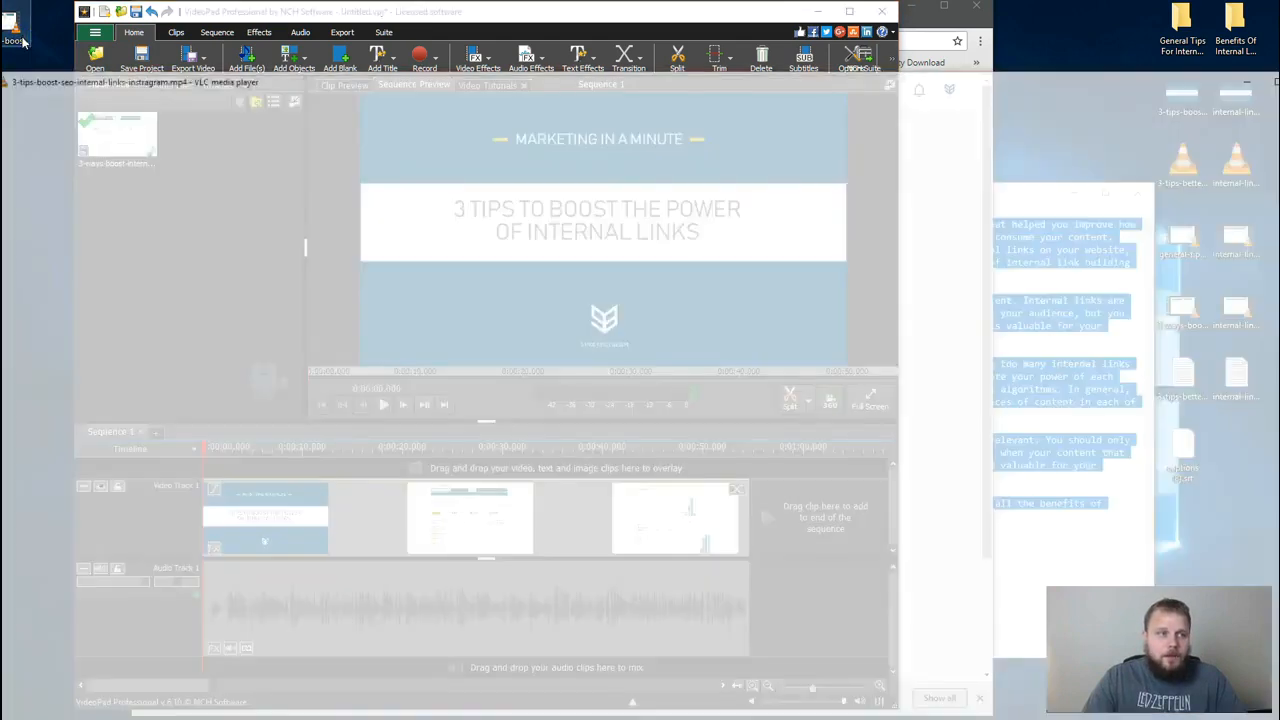